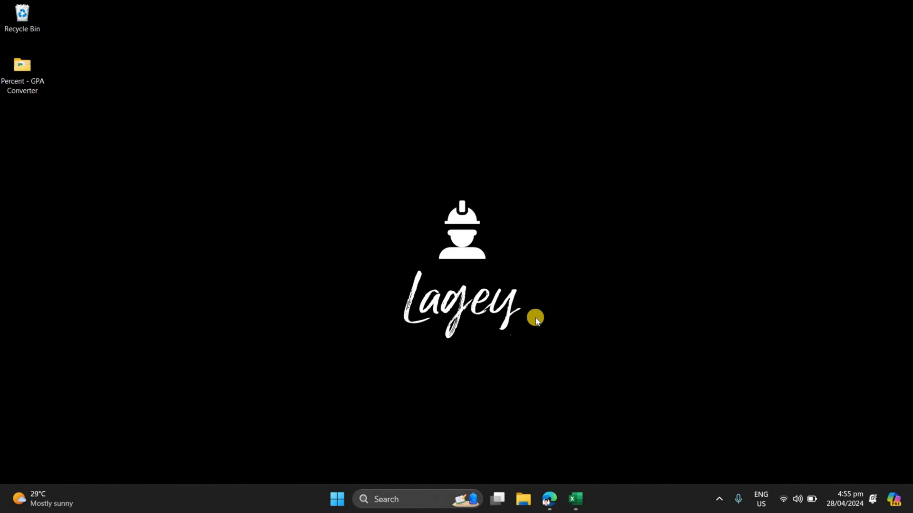
Open the Percent - GPA Converter folder from the desktop.
double_click(18, 84)
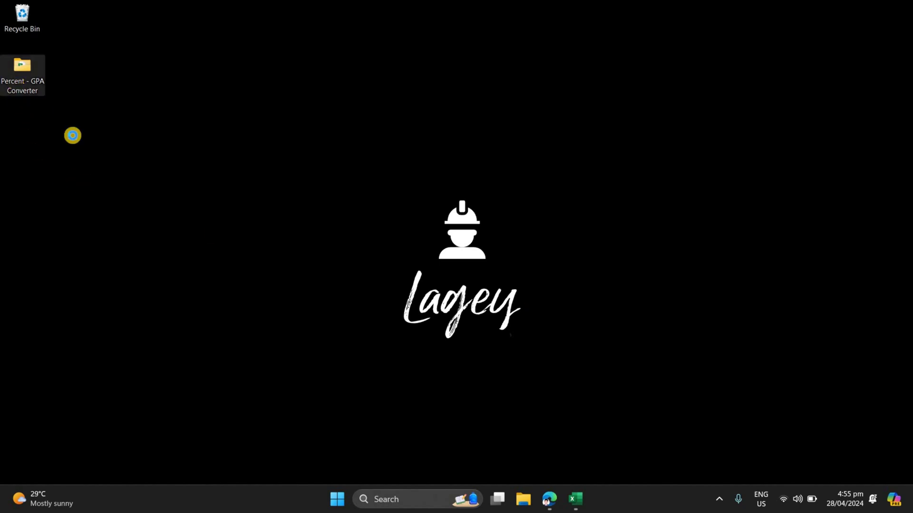
Open the Percent - GPA Converter workbook listing 85 courses with credits and points.
double_click(230, 127)
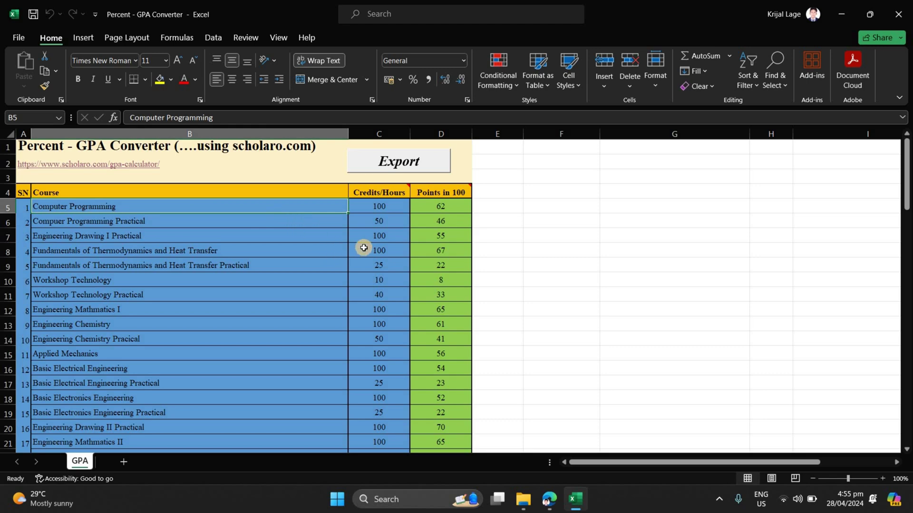
scroll(449, 289, "down", 3)
scroll(452, 291, "down", 4)
scroll(453, 294, "down", 4)
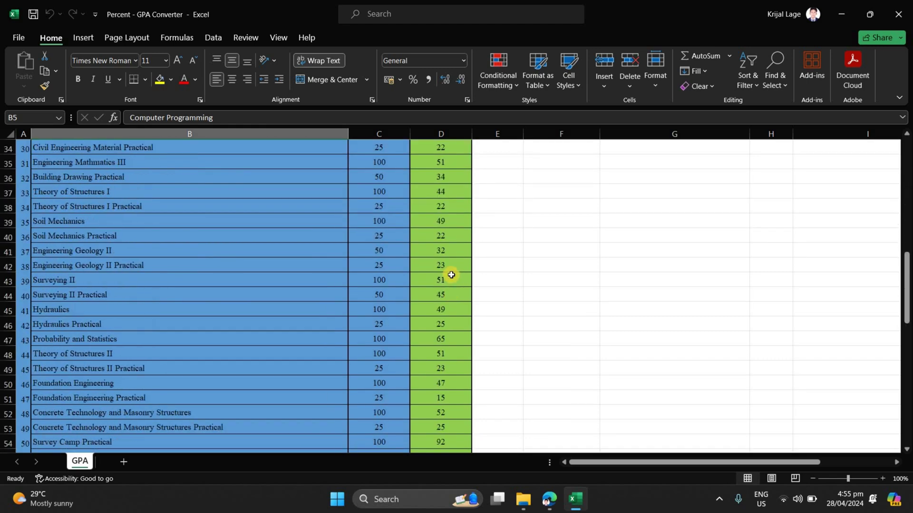
scroll(450, 273, "up", 9)
scroll(452, 224, "up", 2)
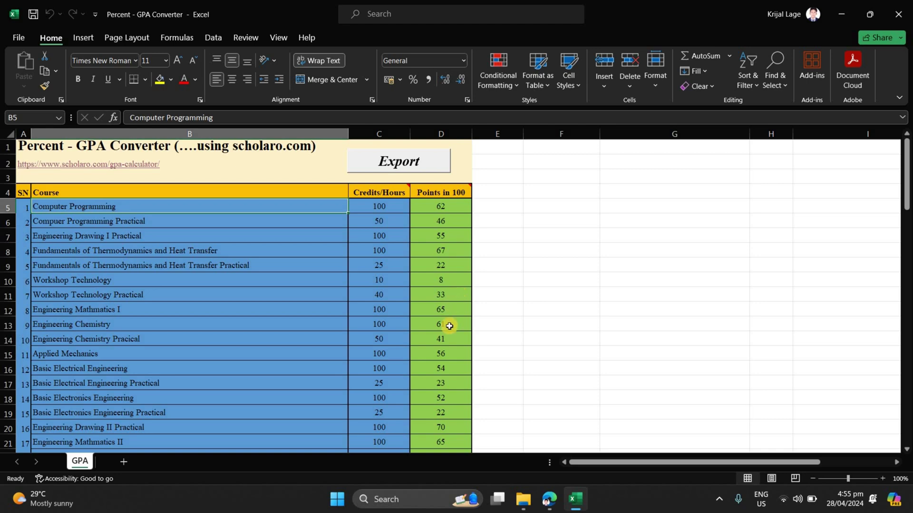
scroll(449, 325, "down", 8)
scroll(449, 326, "down", 8)
scroll(449, 327, "down", 6)
scroll(449, 327, "down", 6)
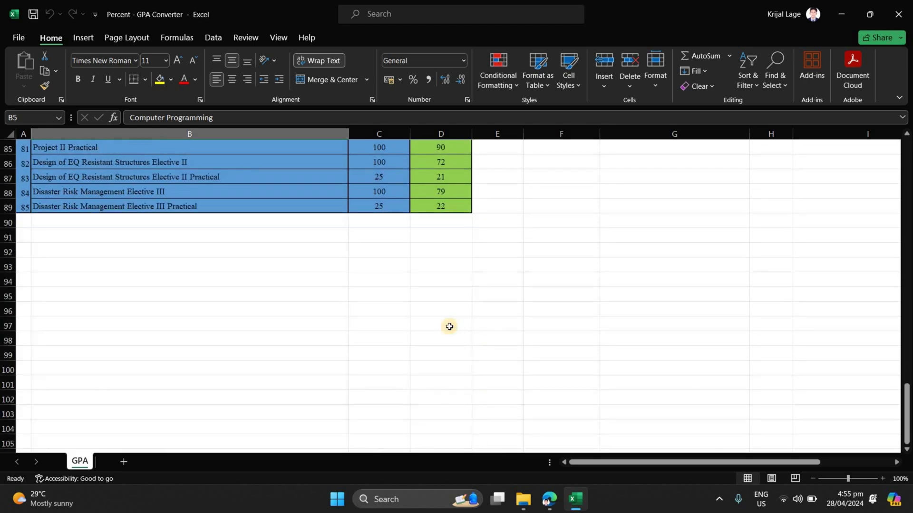
scroll(450, 327, "up", 4)
scroll(450, 326, "up", 5)
scroll(450, 327, "up", 7)
scroll(449, 326, "up", 4)
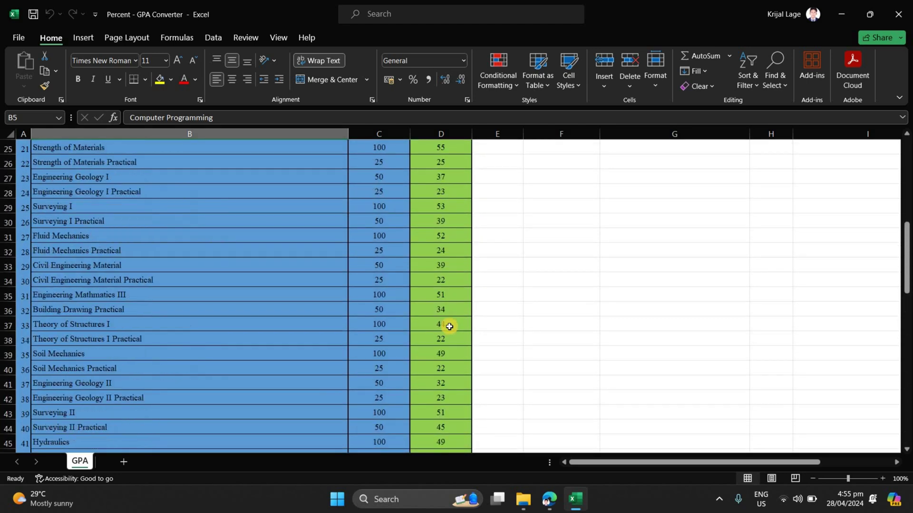
scroll(449, 327, "up", 4)
scroll(449, 326, "up", 3)
scroll(448, 327, "up", 1)
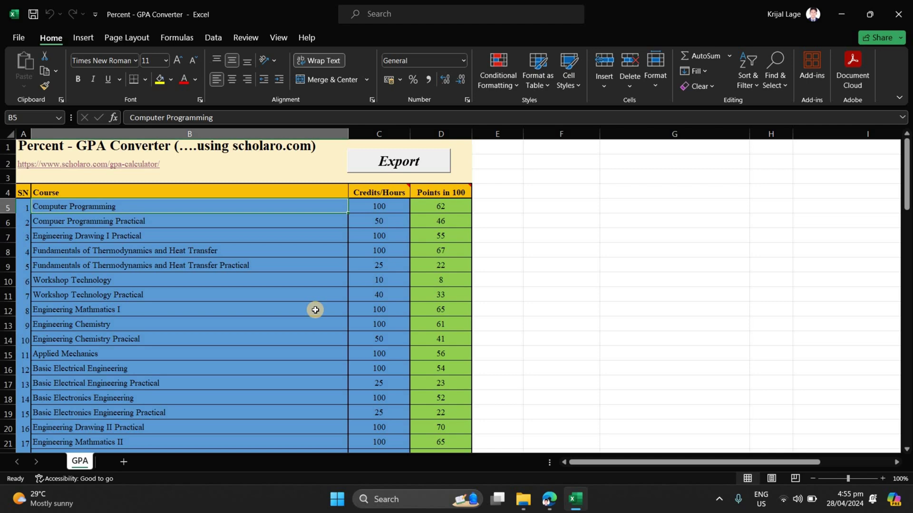
scroll(439, 308, "down", 2)
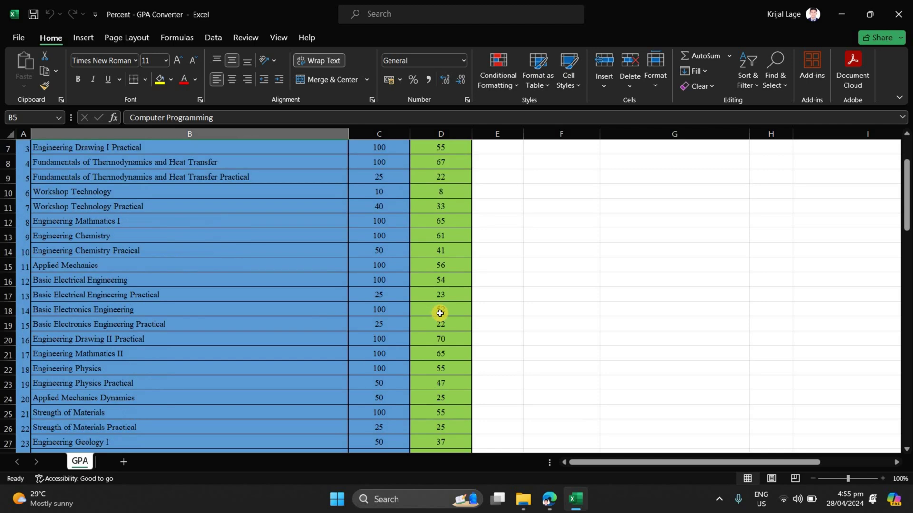
scroll(428, 313, "up", 2)
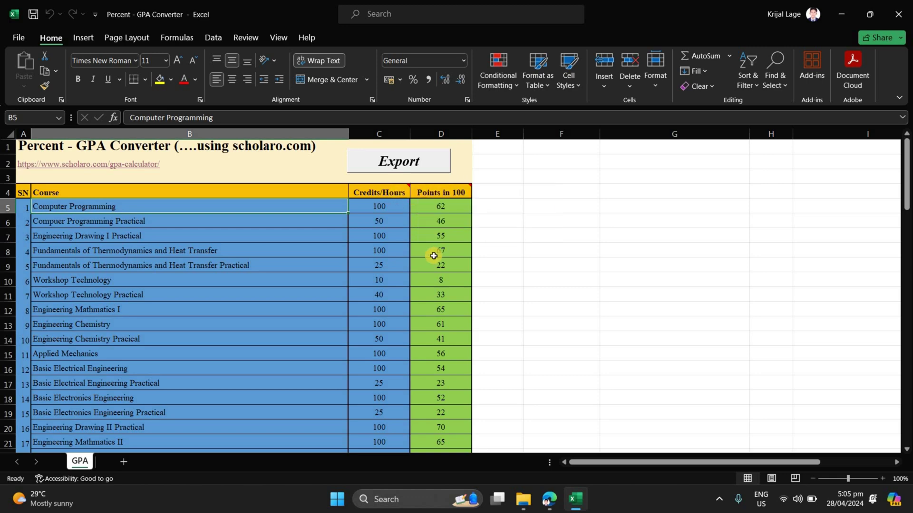
scroll(452, 257, "down", 3)
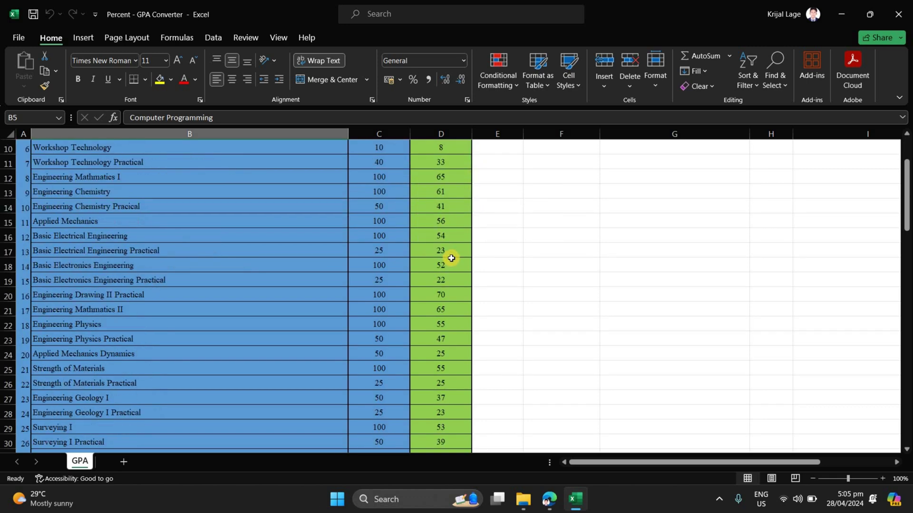
scroll(450, 257, "down", 2)
scroll(450, 259, "down", 7)
scroll(444, 304, "down", 7)
scroll(444, 310, "down", 4)
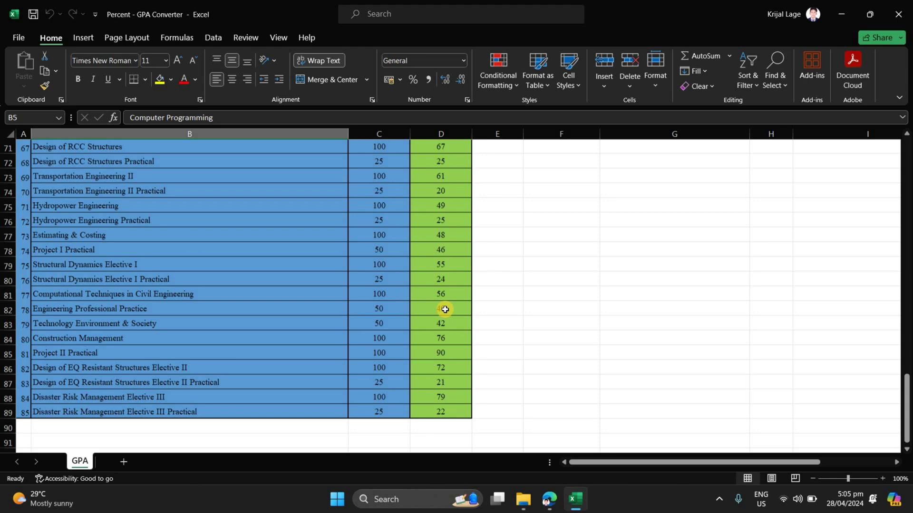
scroll(445, 310, "down", 1)
scroll(445, 310, "up", 9)
scroll(445, 310, "up", 6)
scroll(445, 311, "up", 6)
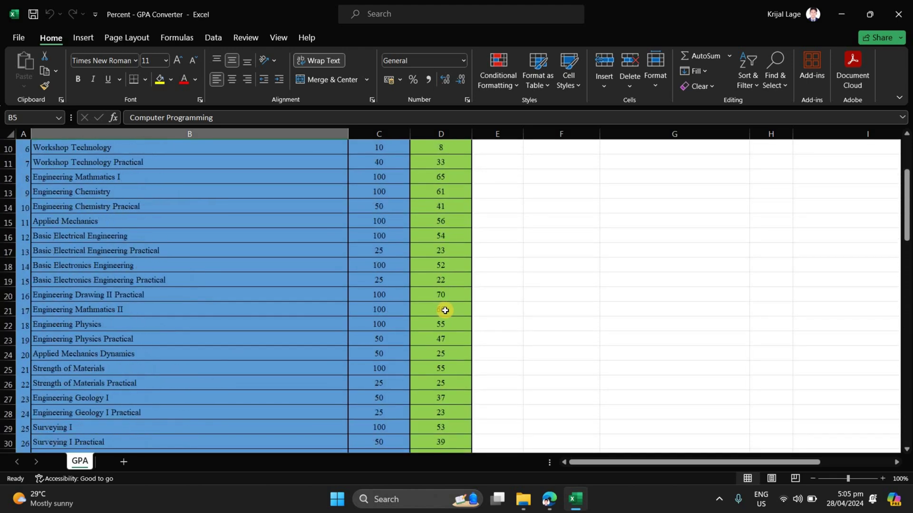
scroll(446, 307, "up", 3)
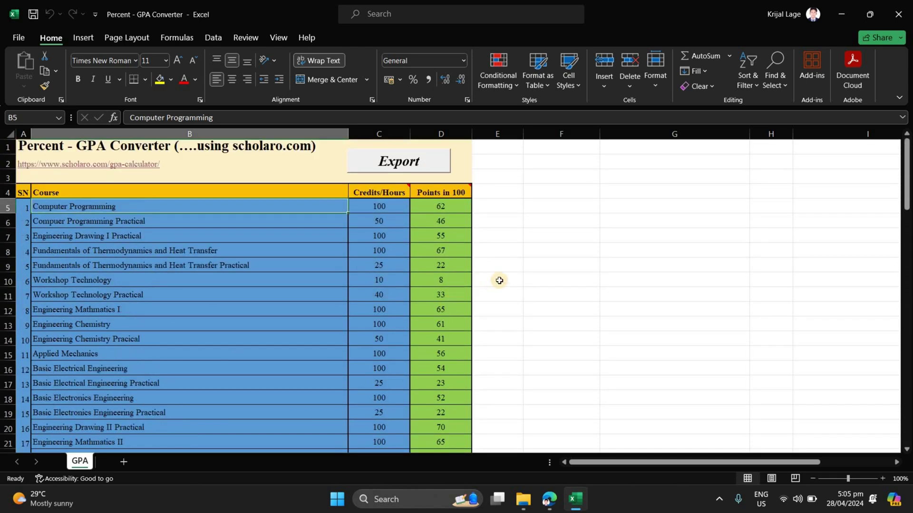
scroll(465, 253, "down", 3)
scroll(457, 280, "down", 2)
scroll(453, 293, "down", 6)
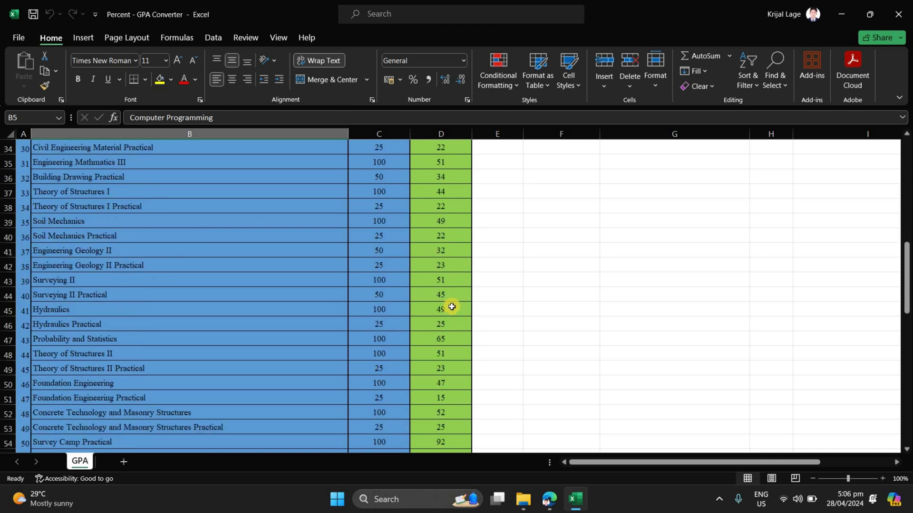
scroll(485, 350, "up", 4)
scroll(485, 350, "up", 5)
scroll(485, 350, "up", 2)
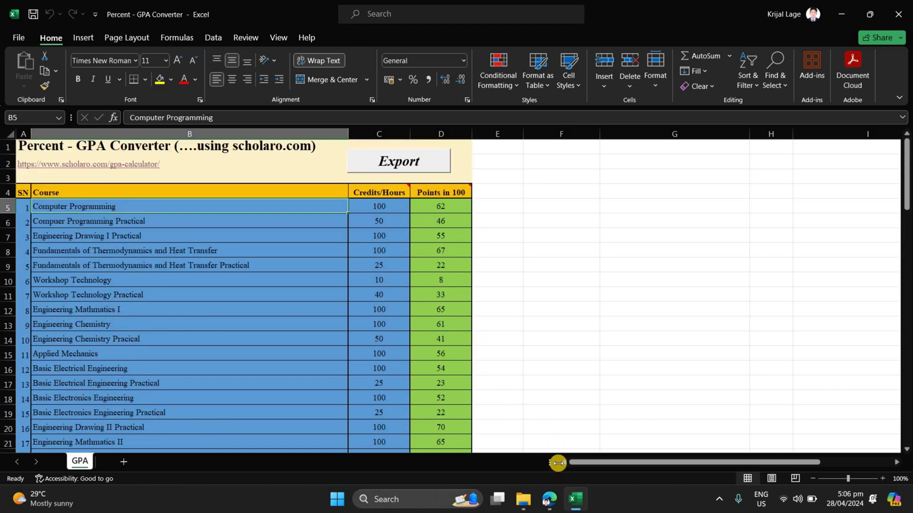
Open the scholaro calculator link from cell A2 and close the duplicate GPA Calculator tab.
left_click(550, 497)
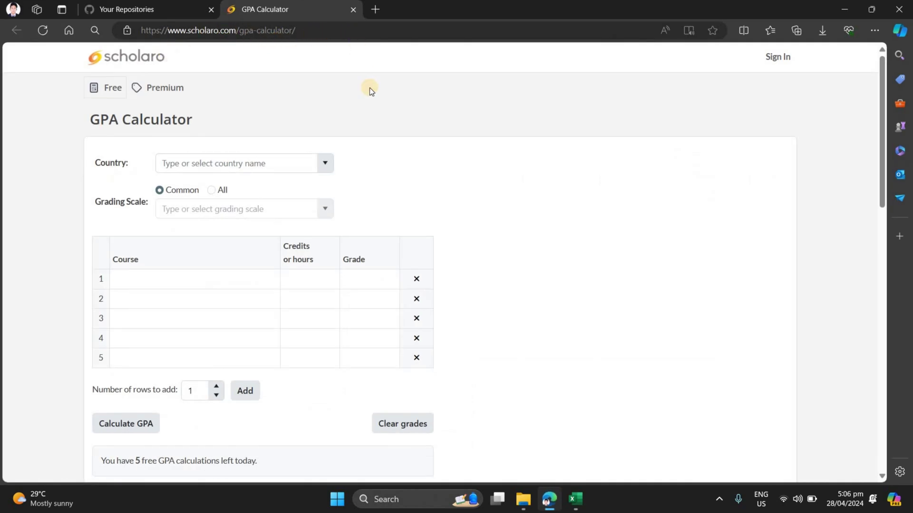
scroll(369, 89, "down", 3)
scroll(369, 89, "up", 3)
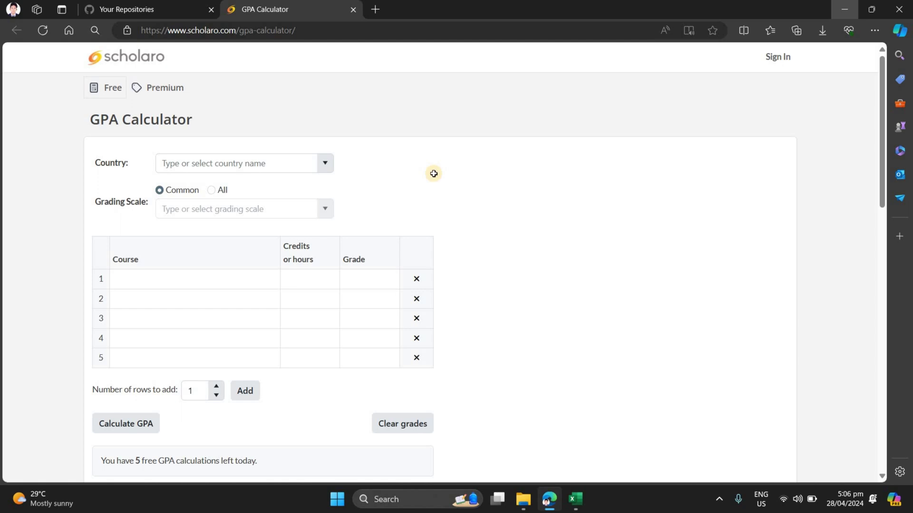
key("alt+Tab")
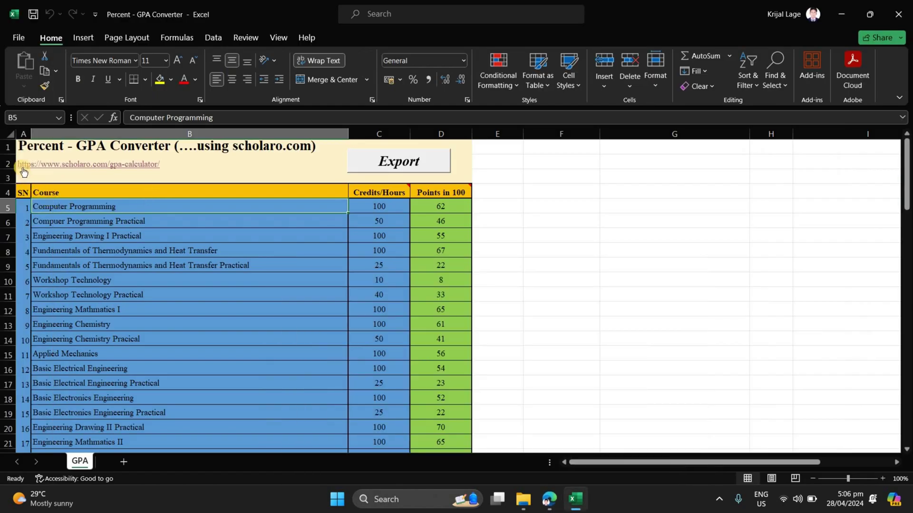
left_click(22, 166)
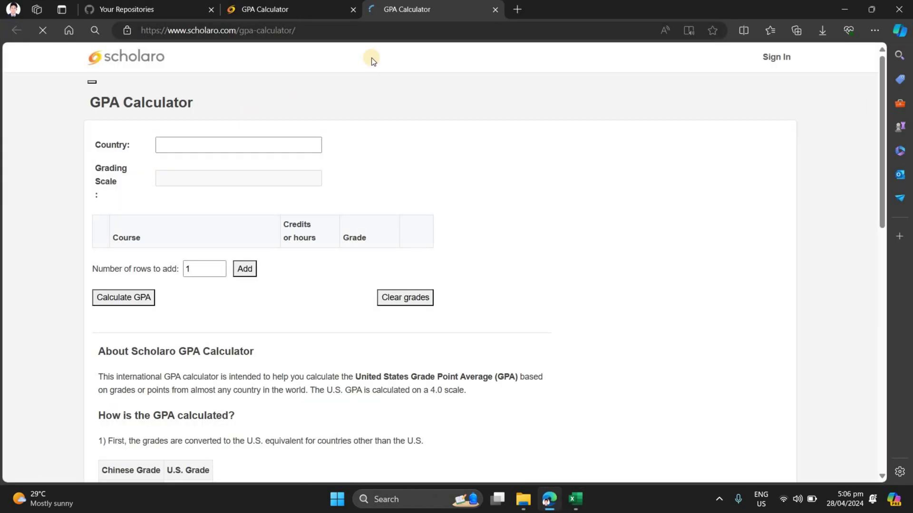
scroll(459, 137, "down", 5)
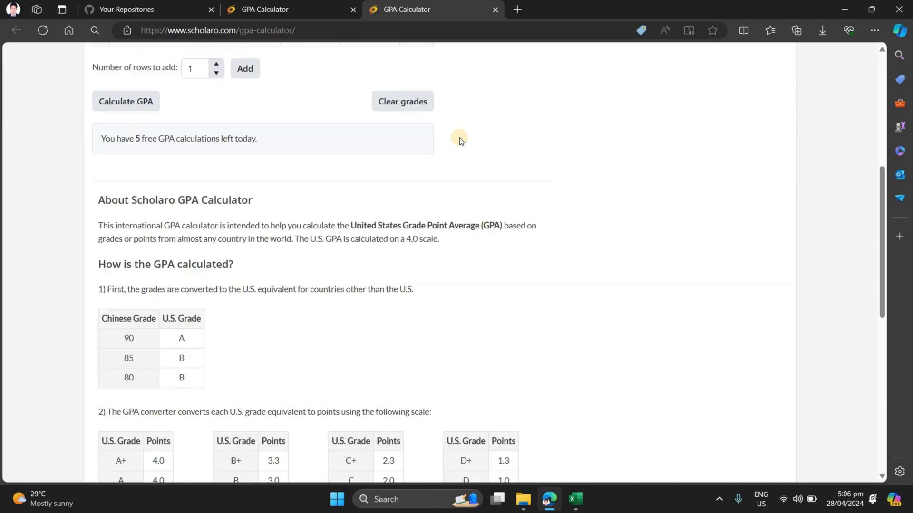
scroll(459, 137, "down", 1)
scroll(456, 153, "down", 4)
scroll(432, 198, "up", 7)
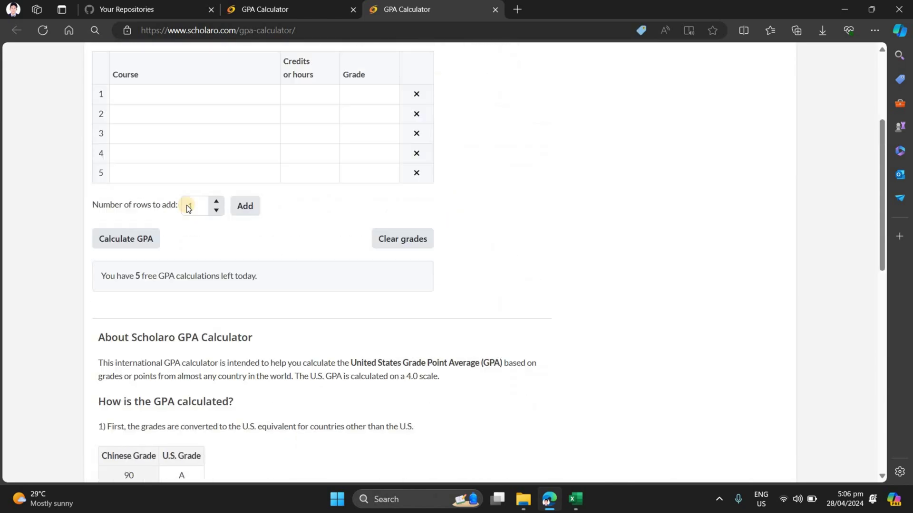
scroll(185, 204, "up", 3)
left_click(353, 10)
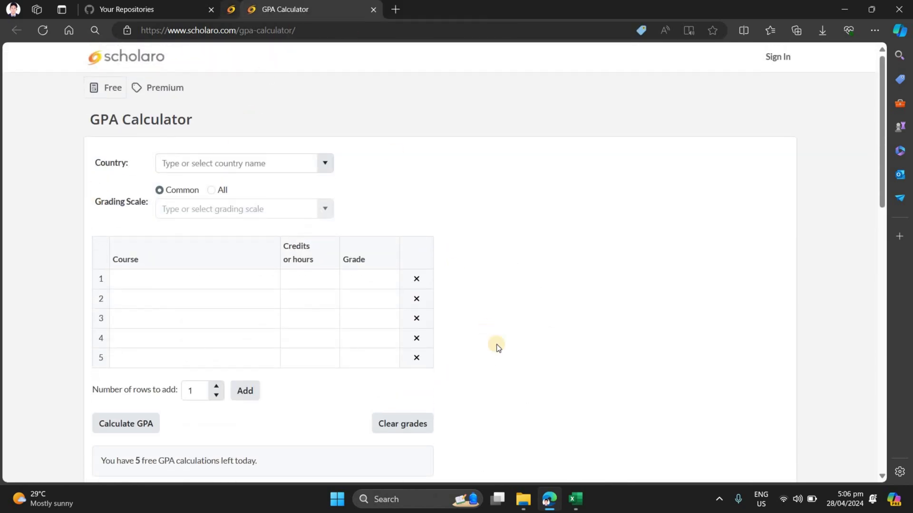
Set the calculator's Country to Nepal with the Most Common grading scale.
left_click(263, 163)
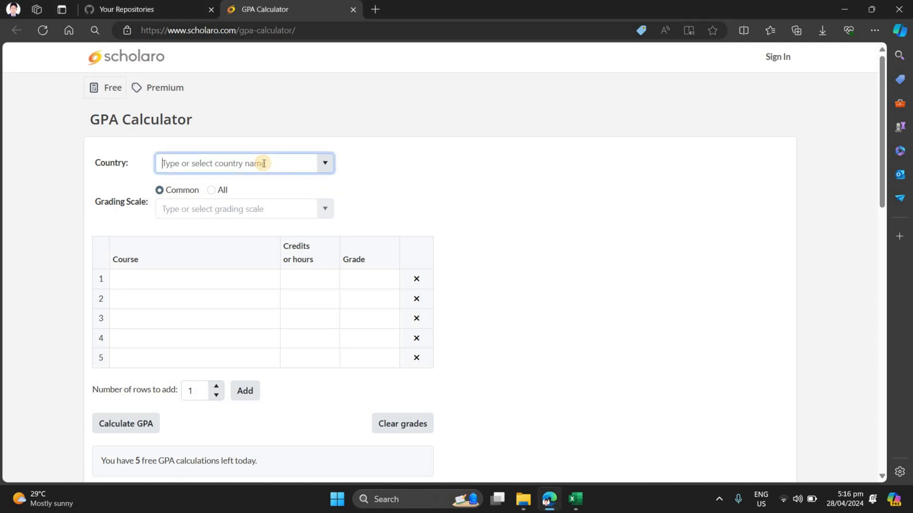
type("Nepal")
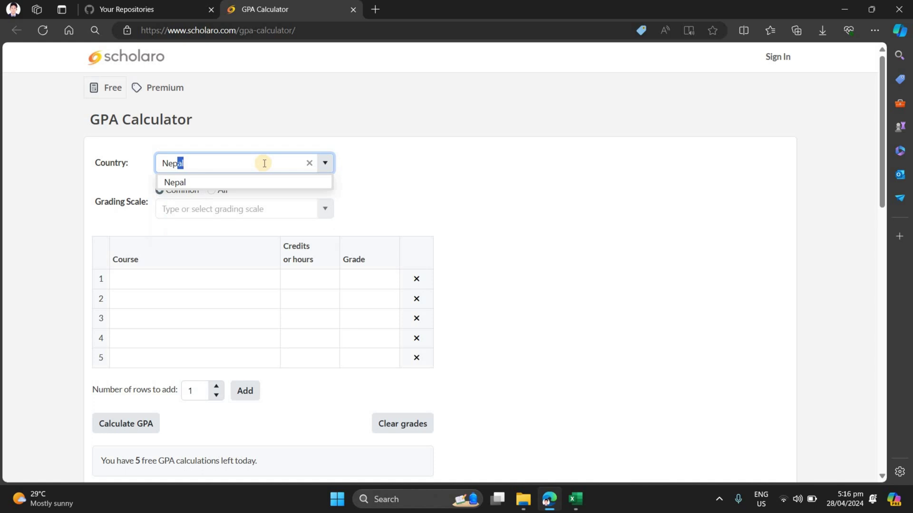
left_click(266, 183)
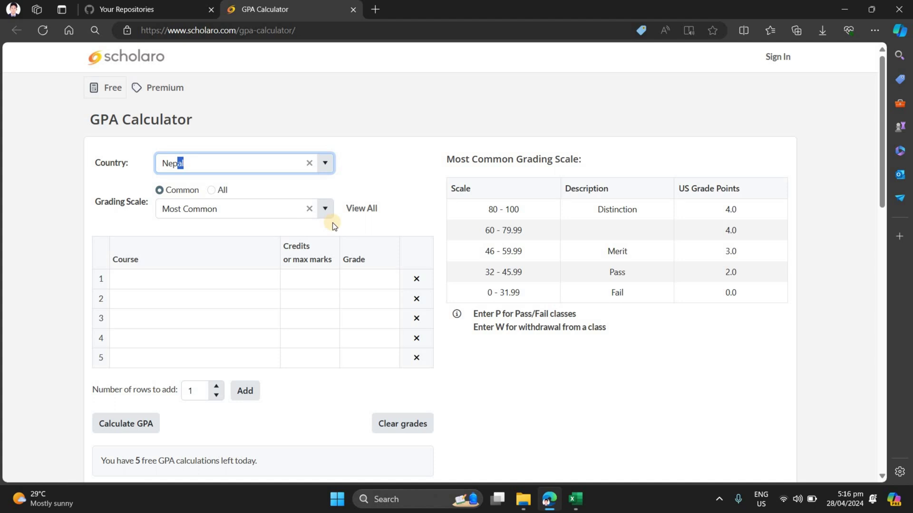
left_click(325, 208)
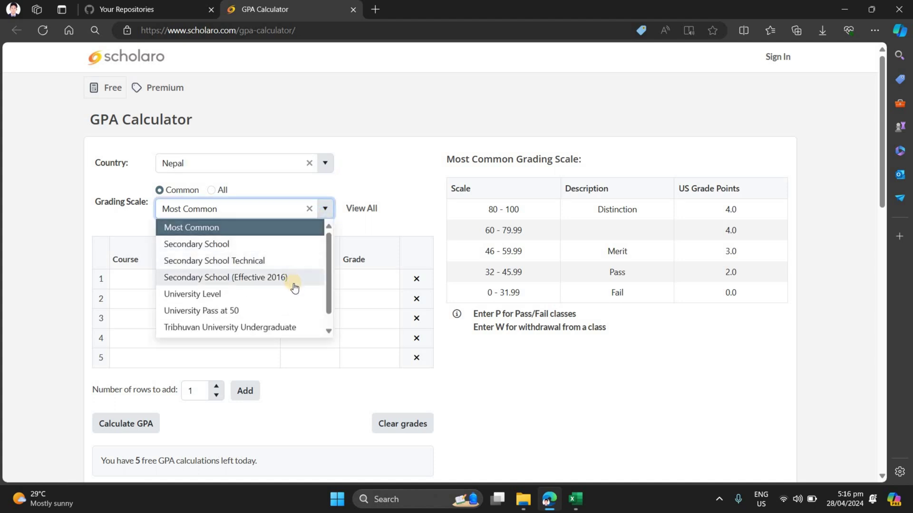
scroll(299, 294, "down", 1)
scroll(300, 294, "up", 1)
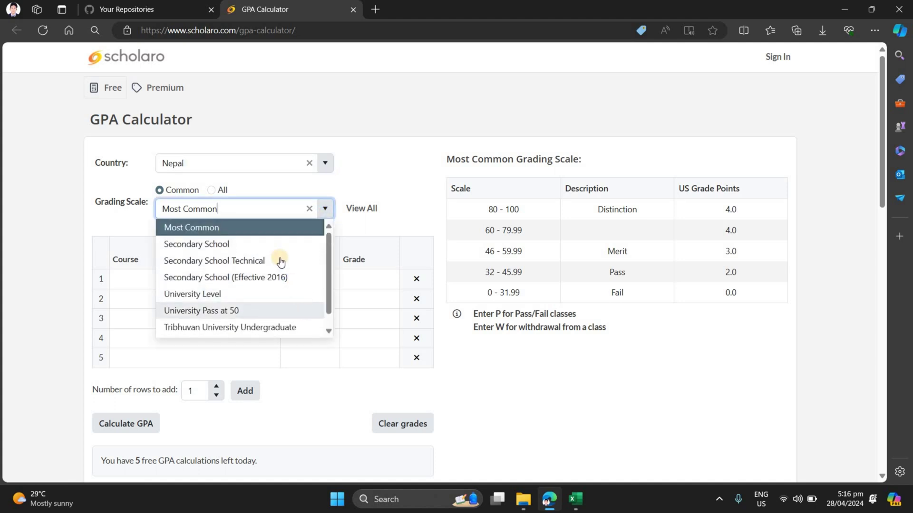
left_click(251, 229)
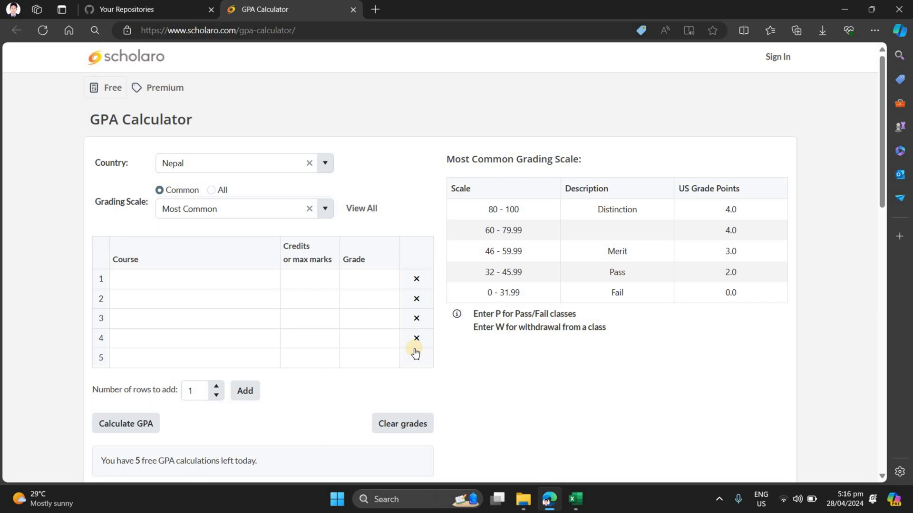
scroll(357, 285, "down", 2)
scroll(357, 280, "down", 3)
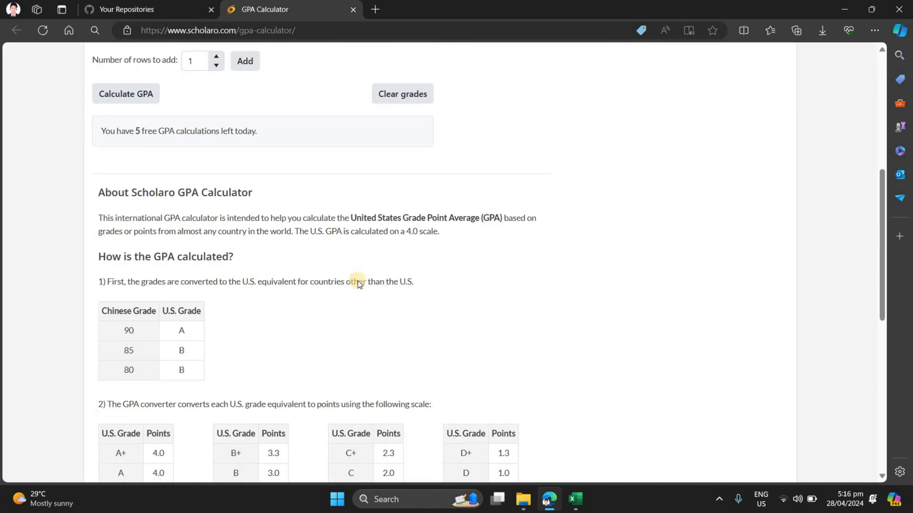
scroll(364, 286, "up", 4)
scroll(373, 297, "up", 1)
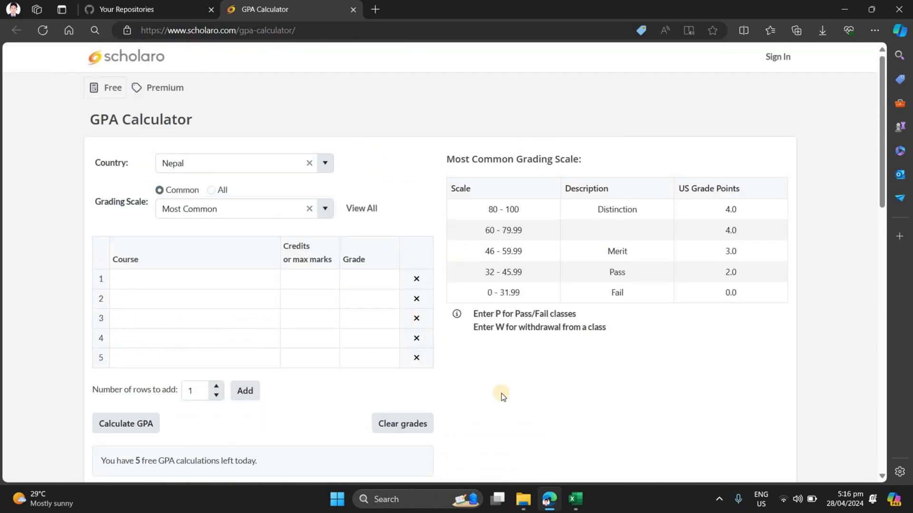
Add 80 rows to the course table so it matches the workbook's 85 courses.
left_click(575, 499)
scroll(348, 324, "down", 4)
scroll(347, 324, "down", 8)
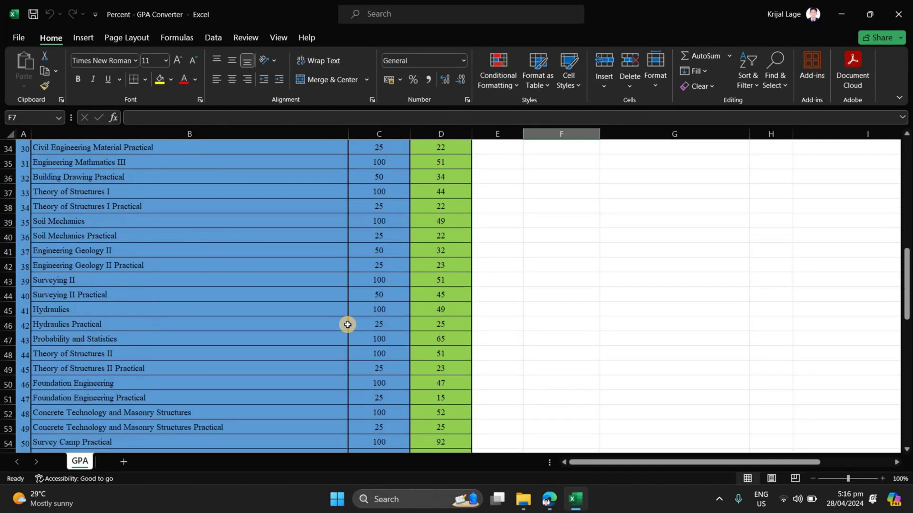
scroll(348, 325, "down", 2)
scroll(347, 325, "down", 3)
scroll(347, 324, "down", 3)
scroll(347, 325, "down", 5)
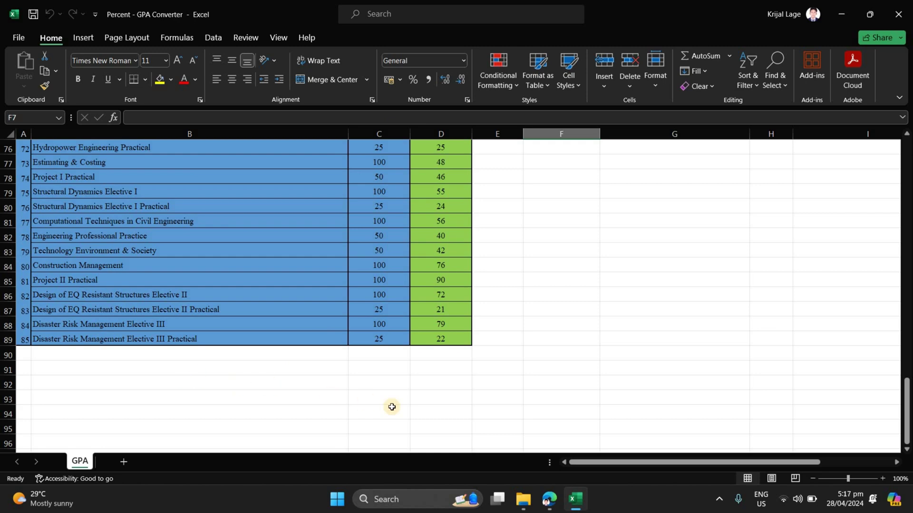
key("alt+Tab")
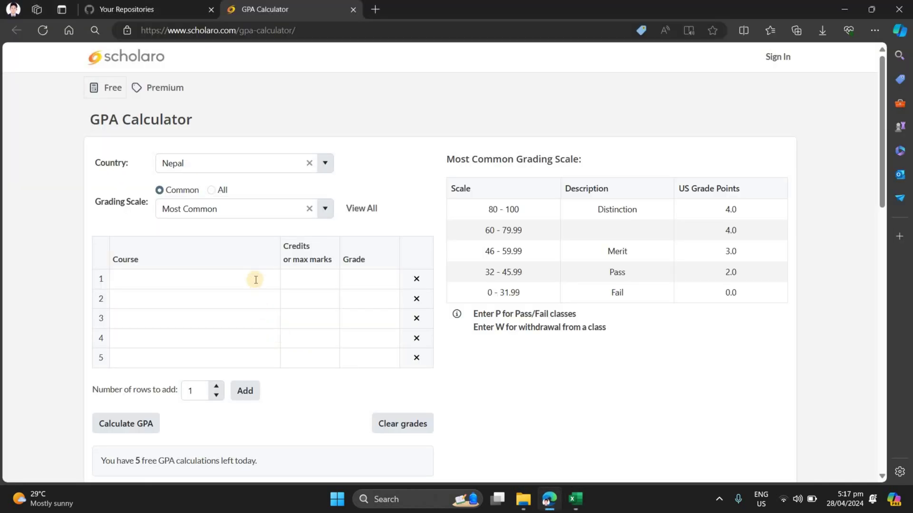
scroll(255, 282, "down", 2)
left_click(250, 265)
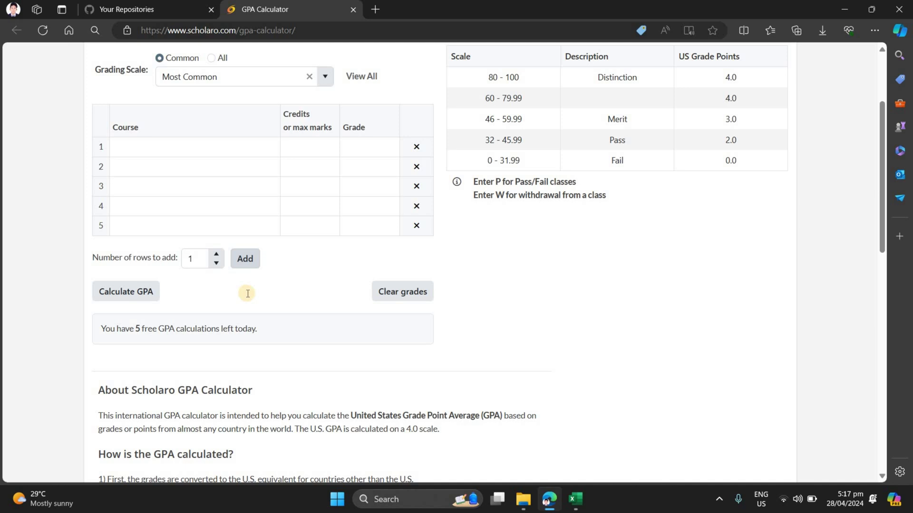
scroll(247, 293, "up", 2)
left_click(203, 391)
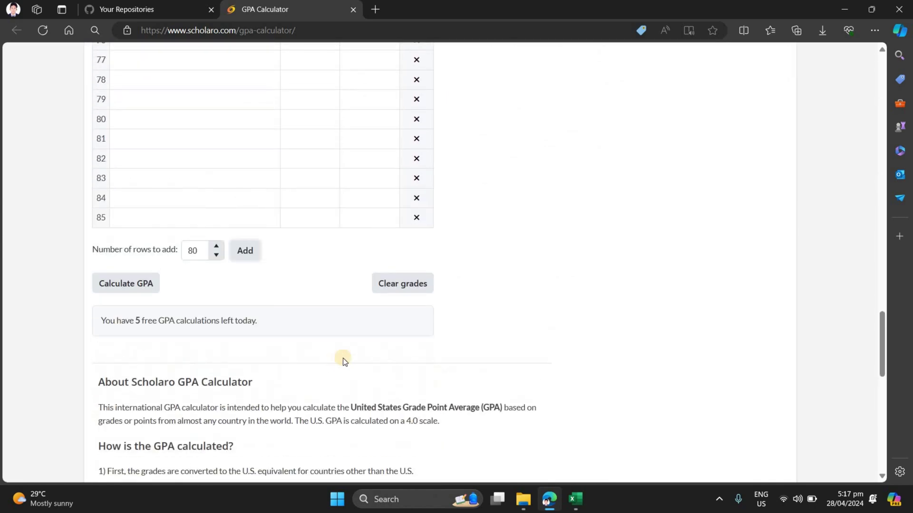
scroll(335, 359, "up", 5)
scroll(335, 360, "up", 8)
scroll(335, 360, "up", 9)
scroll(343, 359, "up", 2)
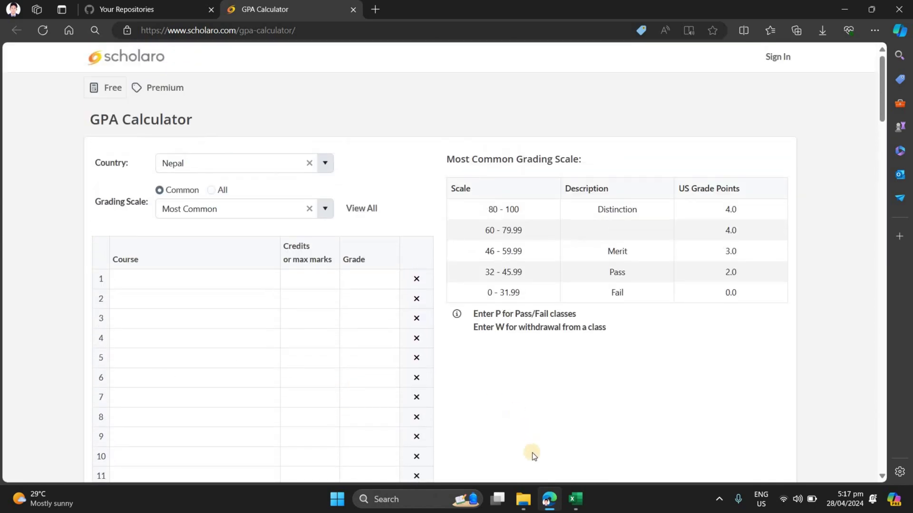
left_click(575, 500)
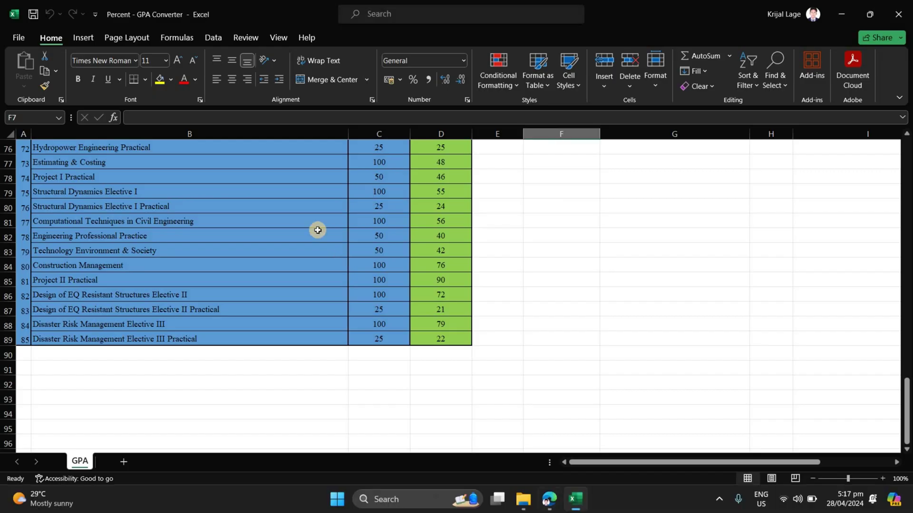
scroll(317, 230, "up", 12)
scroll(333, 241, "up", 6)
scroll(353, 224, "up", 2)
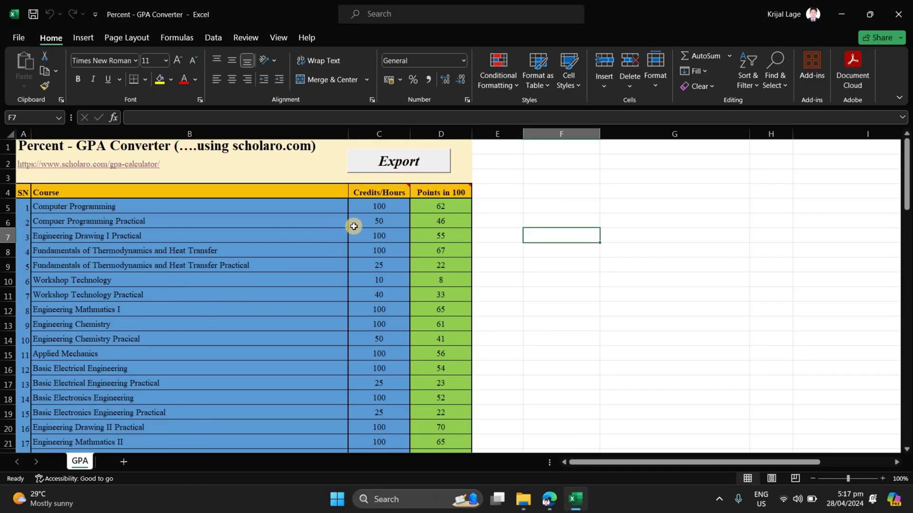
Run the Export macro and supply course names B5:B89 as the subjects range.
left_click(379, 206)
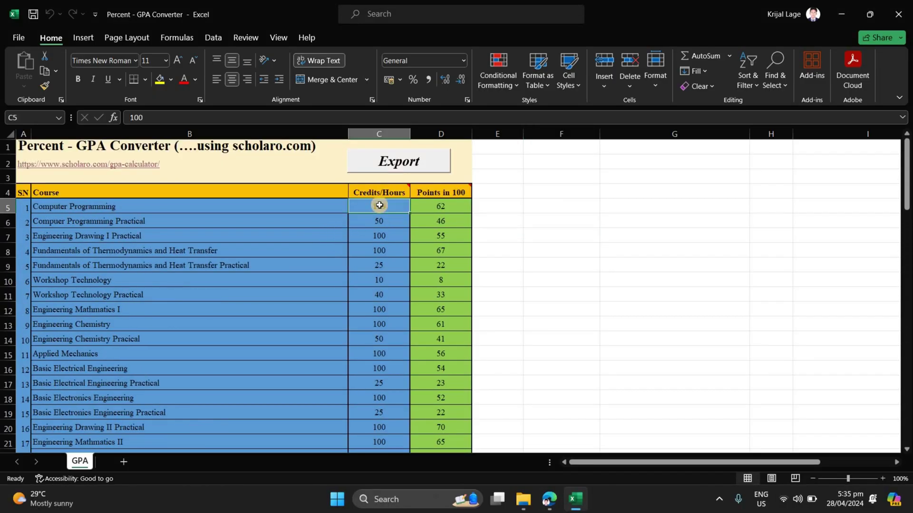
left_click(398, 164)
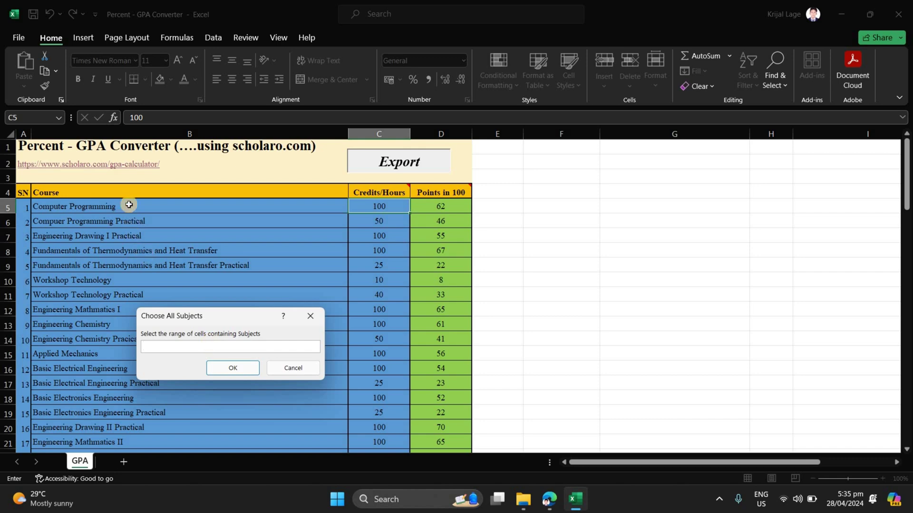
mouse_move(129, 205)
left_mouse_down()
mouse_move(170, 493)
mouse_move(170, 474)
left_mouse_up()
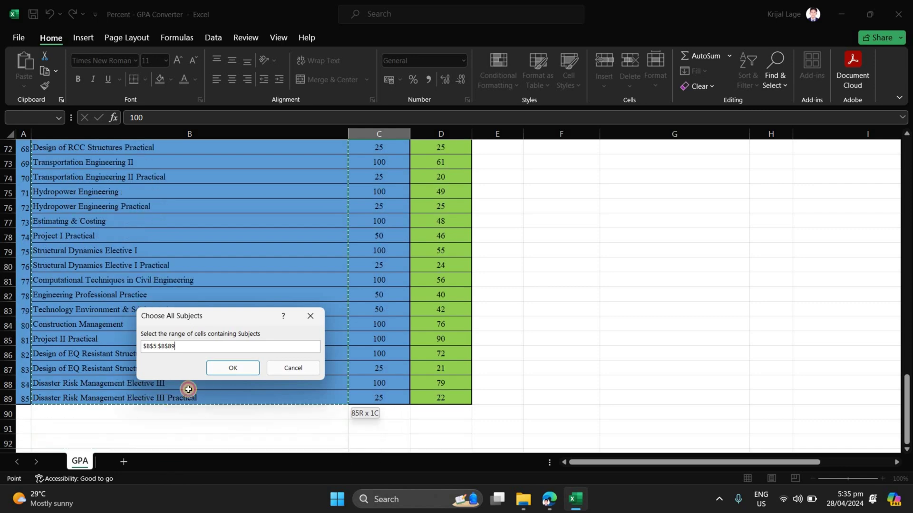
left_click_drag(169, 474, 201, 385)
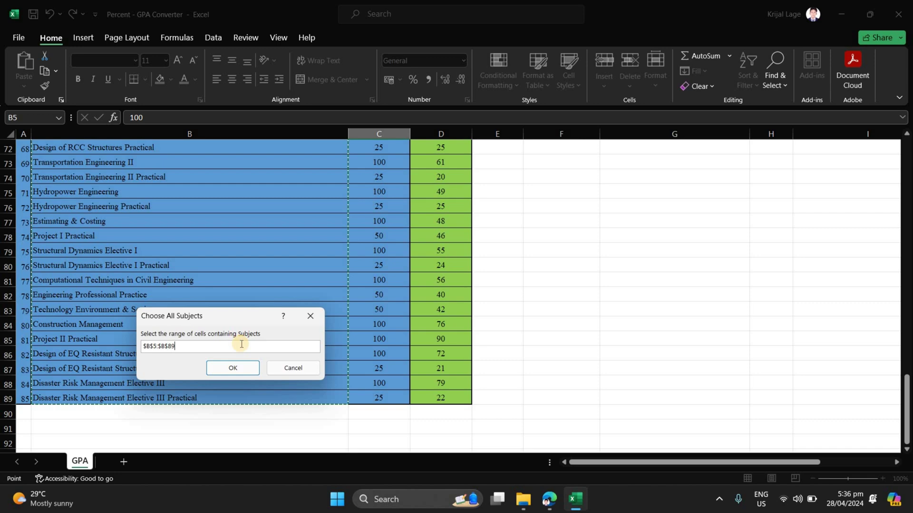
scroll(242, 344, "up", 6)
scroll(241, 345, "up", 8)
scroll(240, 342, "up", 9)
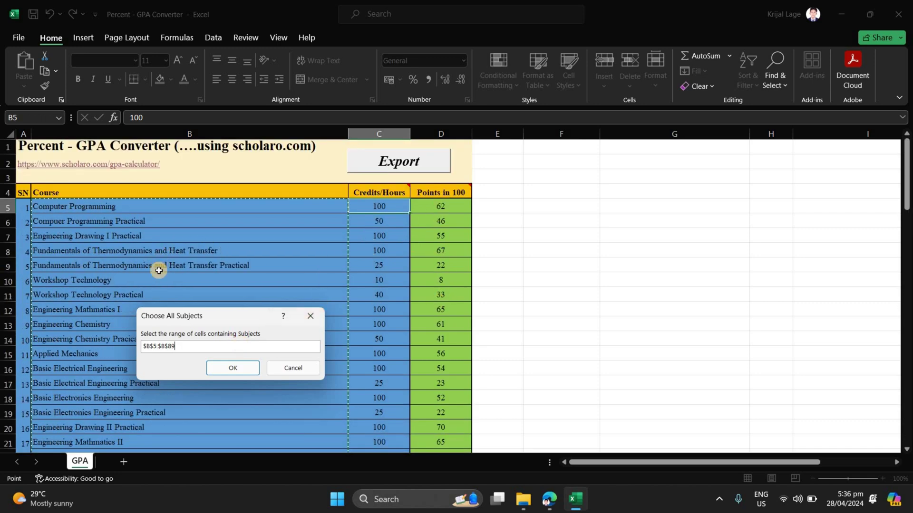
left_click(239, 370)
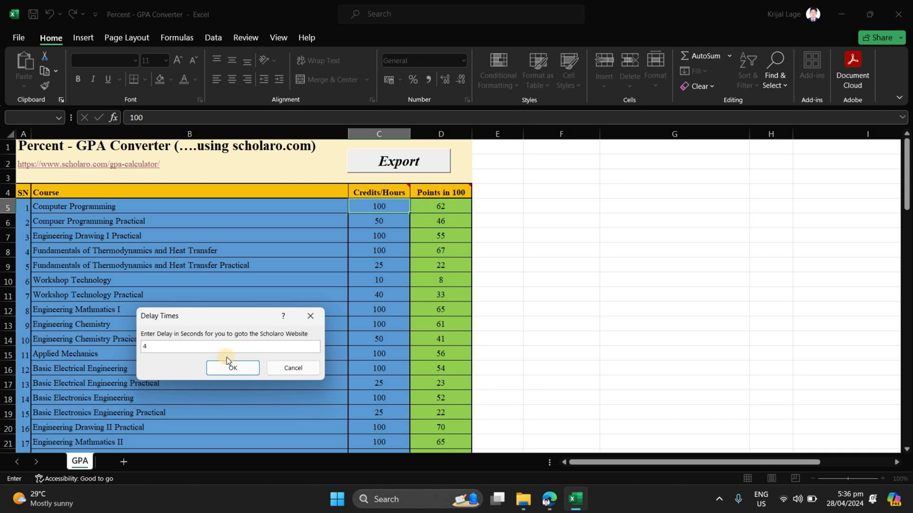
Accept the 4-second delay and confirm the website has 85 rows to start filling.
left_click(237, 371)
left_click(238, 372)
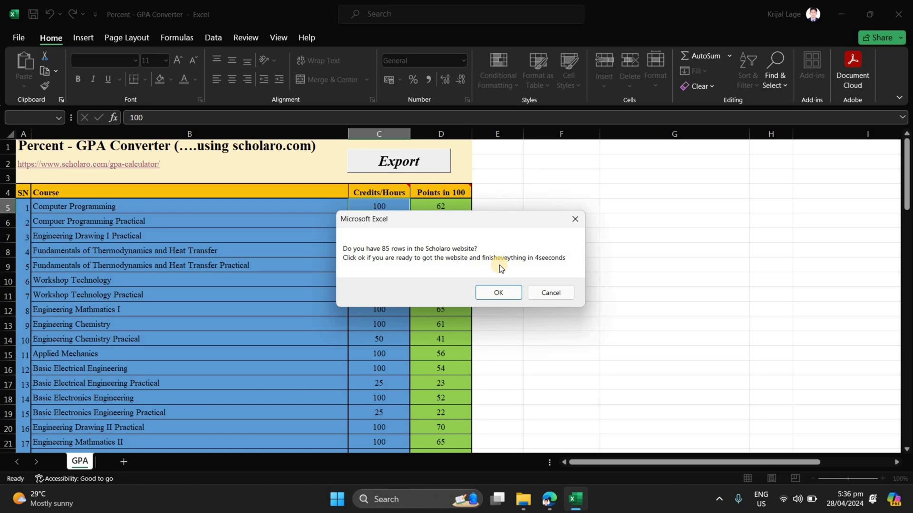
left_click(503, 292)
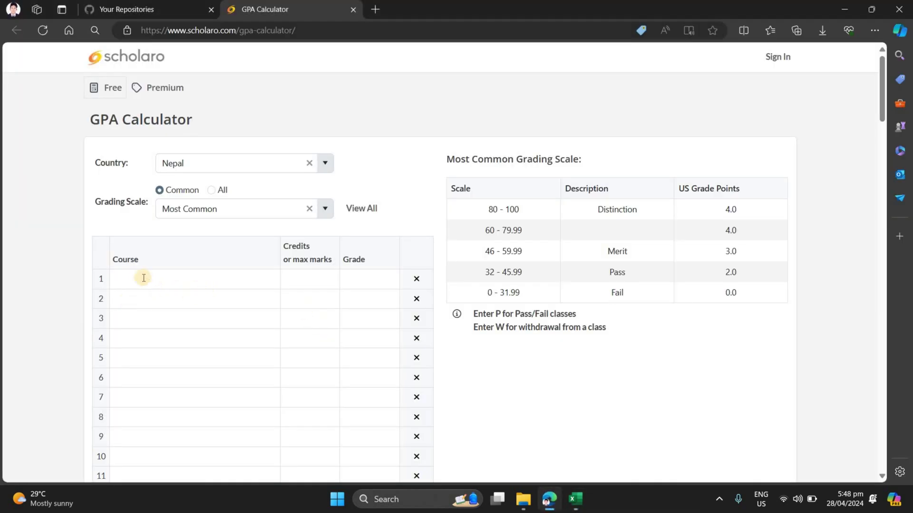
Focus the first course name field so the macro auto-types courses, credits and grades.
left_click(140, 279)
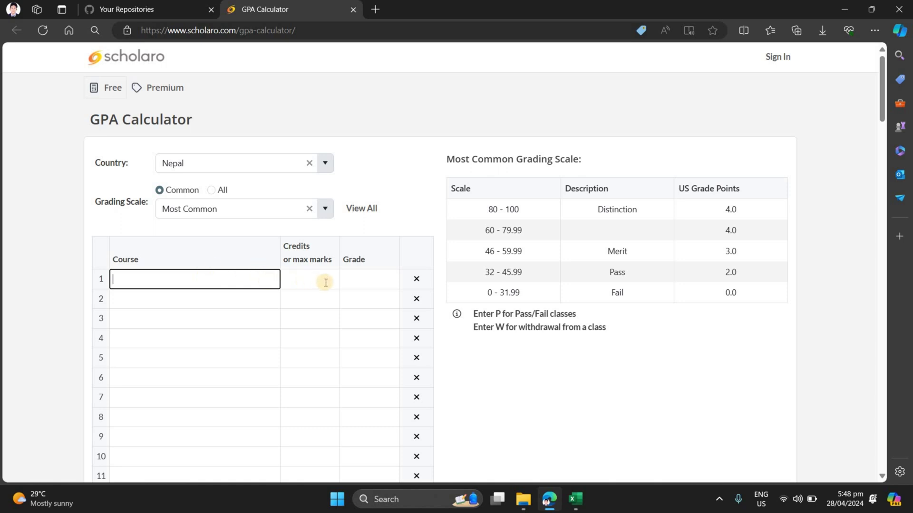
type("Computer Programming\t100\t62\tCompuer Programming Practical\t50\t46\tEngineering Dr")
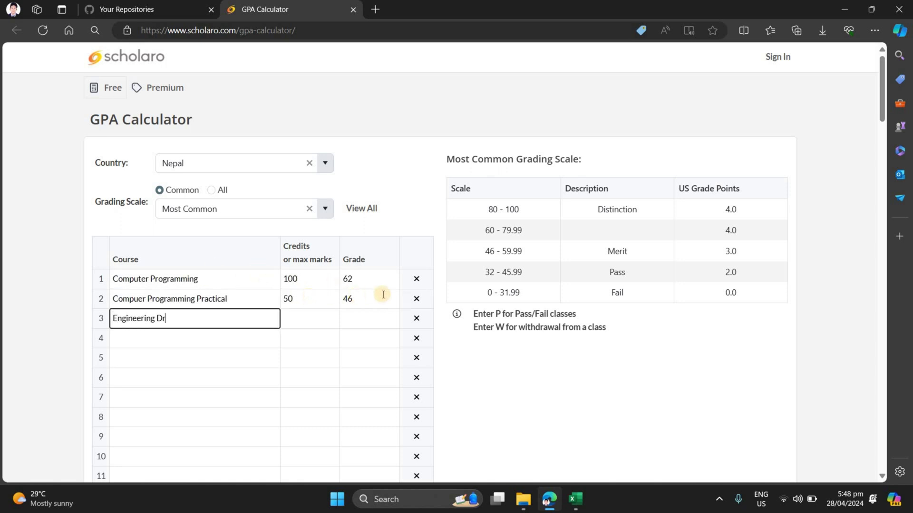
type("awing I Practical\t100\t55\tFundamentals of Thermodynamics and Heat Transfer\t100\t67\tFundamentals of Thermodynamics and")
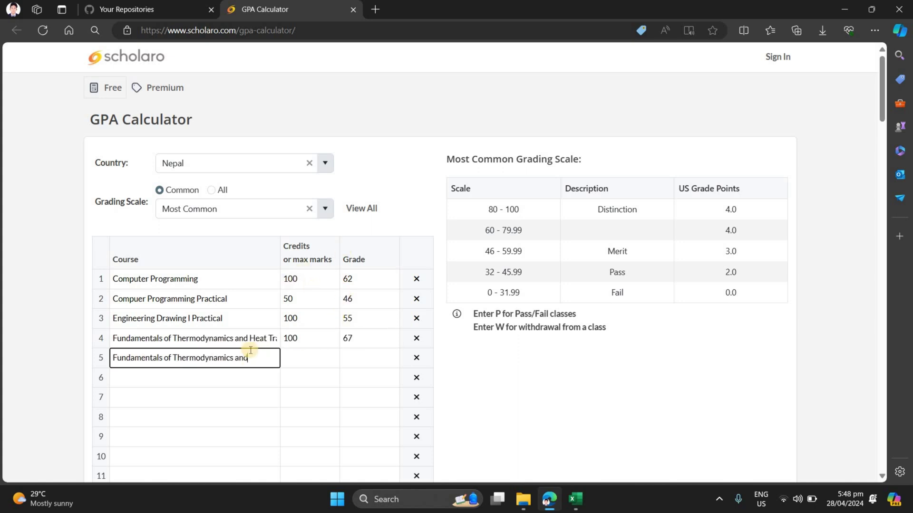
type(" Heat Transfer\t25\t22\tWorkshop Technology\t10\t8\tWorkshop Technology Practical\t40\t33\tEngineering Mathmatics I")
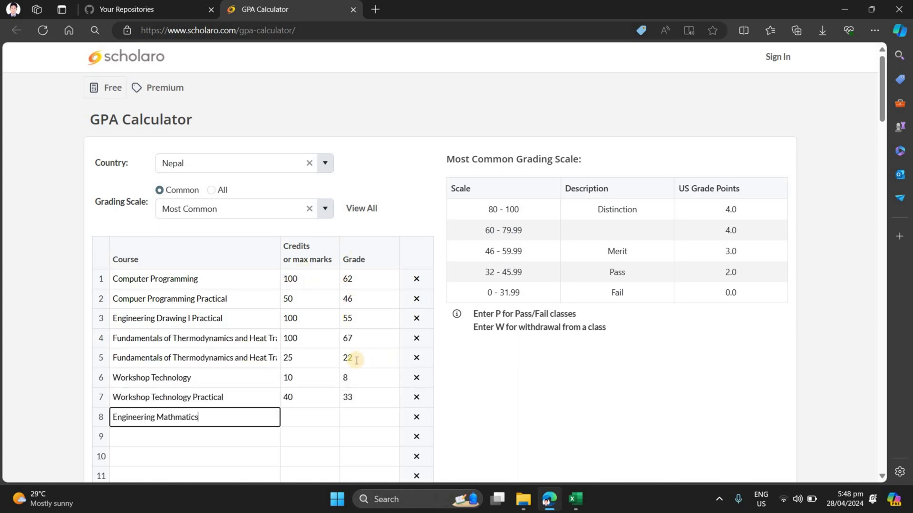
type("\t100\t65\tEngineering Chemistry\t100\t61\tEngineering Chemistry Pracical\t50\t41\tApplied Mechanics\t100\t56\tBasic Electrical")
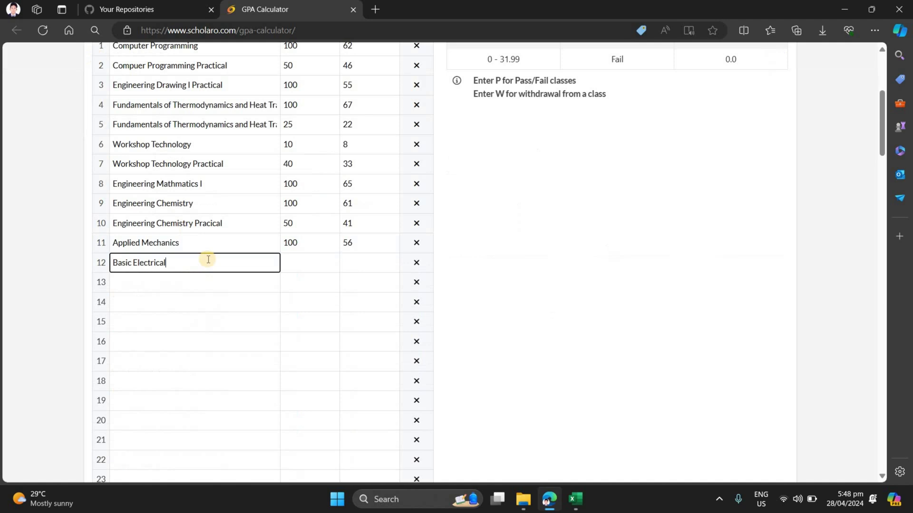
type(" Enginee")
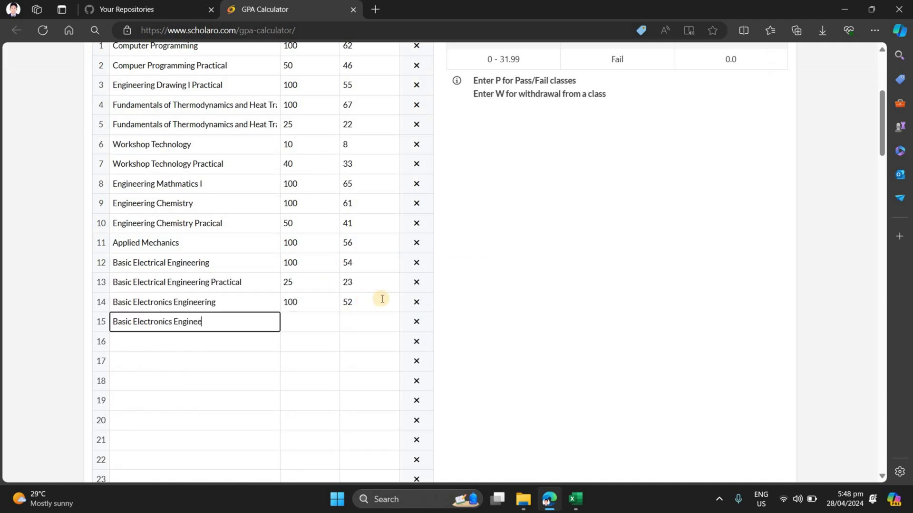
type("ring\t100\t54\tBasic Electrical Engineering Practical\t25\t23\tBasic Electronics Engineering\t100\t52\tBasic Electronics Engineering Practical\t25\t22\tEngineering Drawing II Practical\t100\t70\tEngineering Mathmatics II\t100\t65\tEngineering Physics\t100\t55\tEngineering Physi")
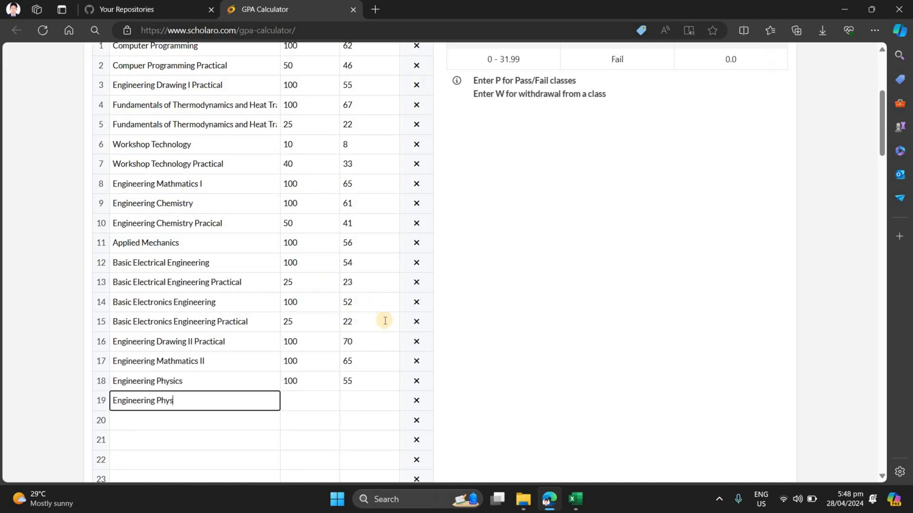
type("cs Practical\t50\t47\tApplied Mechanics Dynamics\t50\t25\tStrength of Materials\t100\t55\tStrength of Materials Practical\t25\t25\tEngineering Geology I\t50\t37\tE")
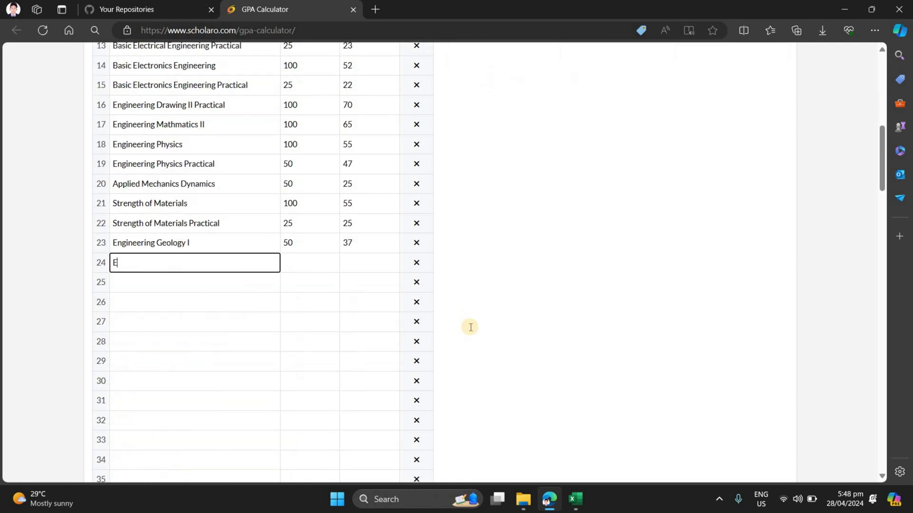
type("ngineering Geology I Practical\t25\t23\tSurveying I\t100\t53\tSurveying I Practical\t50\t39\tFluid Mechanics\t100\t52\tFluid Mechanics Practical\t25\t24\tCivil Engineering Material\t5")
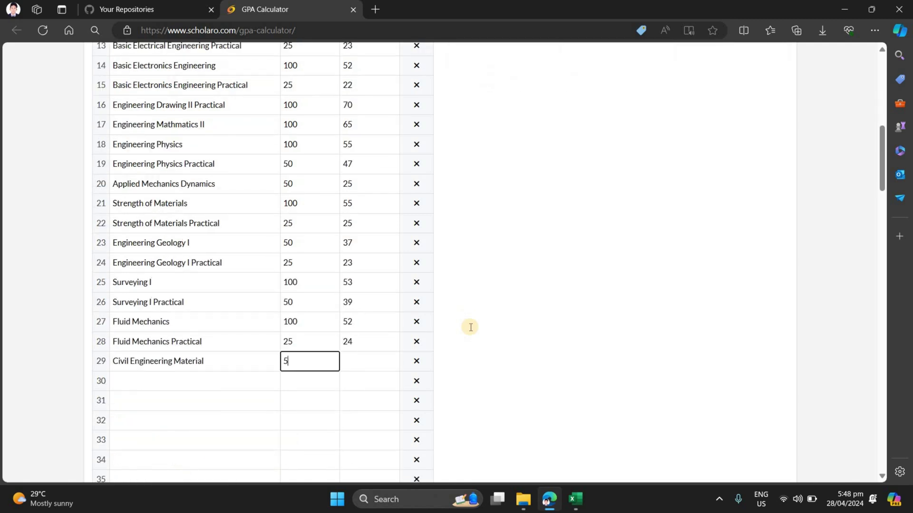
type("0\t39\tCivil Engineering Material Practical\t25\t22\tEngineering Mathmatics III\t100\t51\tBuilding Drawing Practical\t50\t34\tTheory of Structures I\t100\t44\tTheory of Structures I Practical\t25\t22\tSoil Mechani")
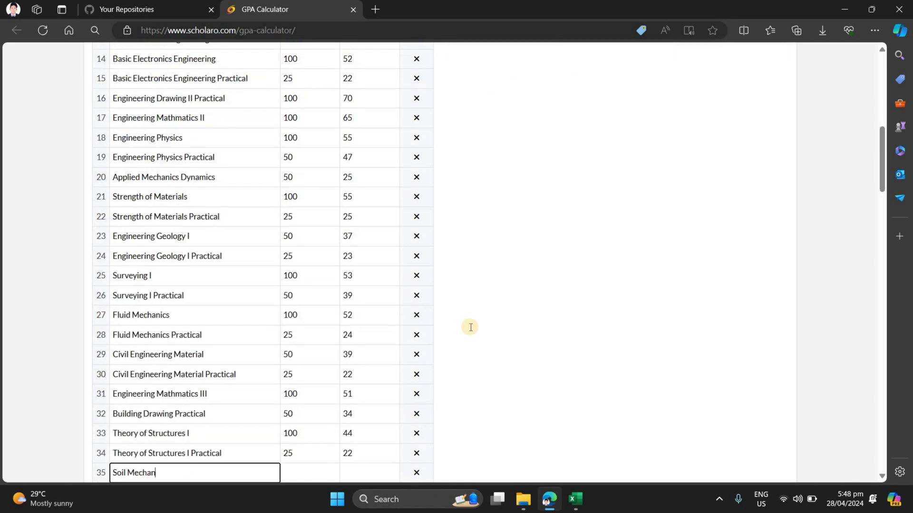
type("cs\t100\t49\tSoil Mechanics Practical\t25\t22\tEngineering Geology II\t50\t32\t\tEngineering Geology II Practical\t25\t23\t\tSurveying II\t100\t51\t\tSurveying II Practical\t50\t45\t\tHydraulics\t100\t49\t\tHydraulics Practical\t25\t25\t\tProbability and Statistics\t100\t6")
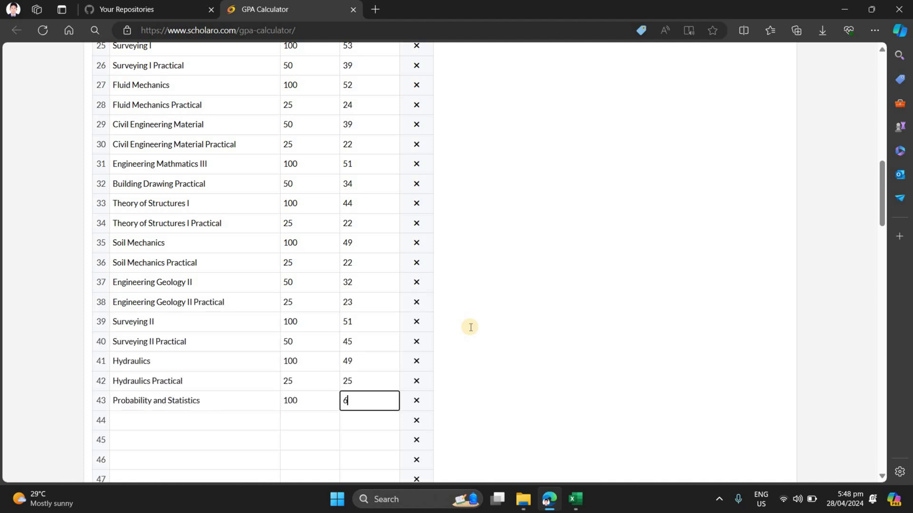
type("5\t\tTheory of Structures II\t100\t51\t\tTheory of Structures II Practical\t25\t23\t\tFoundation Engineering\t100\t47\t\tFoundation Engineering Practical\t25\t15\t\tConcrete Technology and Masonry Structures\t100\t52\t\tConcrete Technology and Masonry Structures Practical\t25\t25\t\tSurvey Camp Pract")
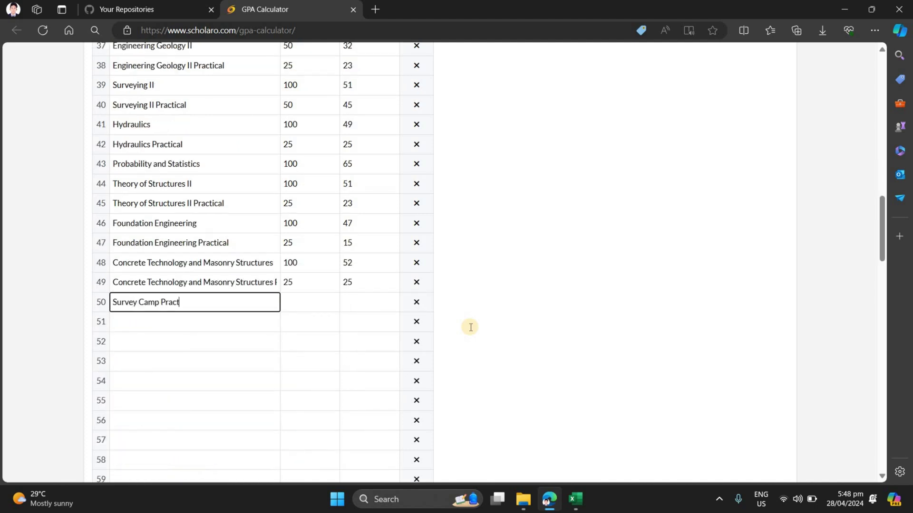
type("ical\t100\t92\t\tWater Supply Engineering\t100\t65\t\tWater Supply Engineering Practical\t25\t24\t\tEngineering Hydrology\t100\t55\t\tEngineering Hydrology Practical\t25\t22\t\tNumerical Methods\t100\t62\t\tNumerical Methods Practical\t50\t46\t\tDesign of Steel and Timber Structure\t100\t56\t\tBuilding Technology\t100\t73\t\tTransportation Engineering\t100\t68\t\tTransporta")
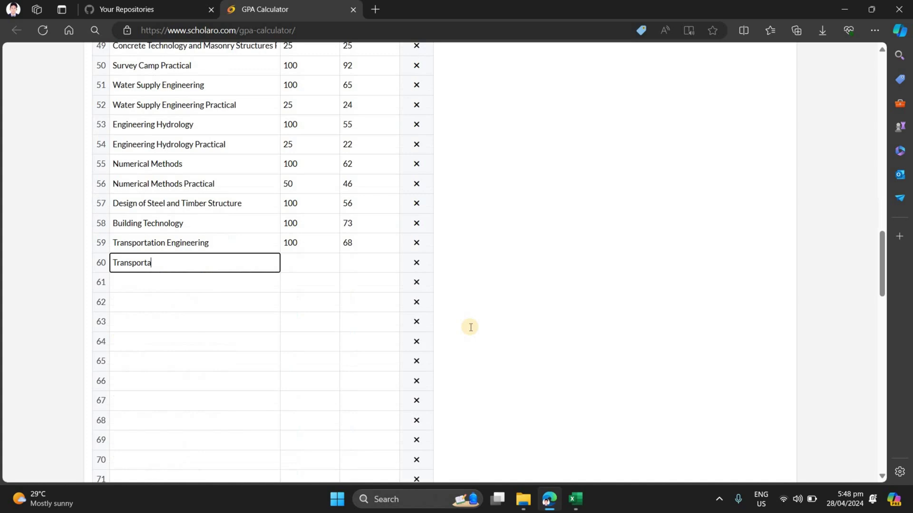
type("tion Engineering Practical")
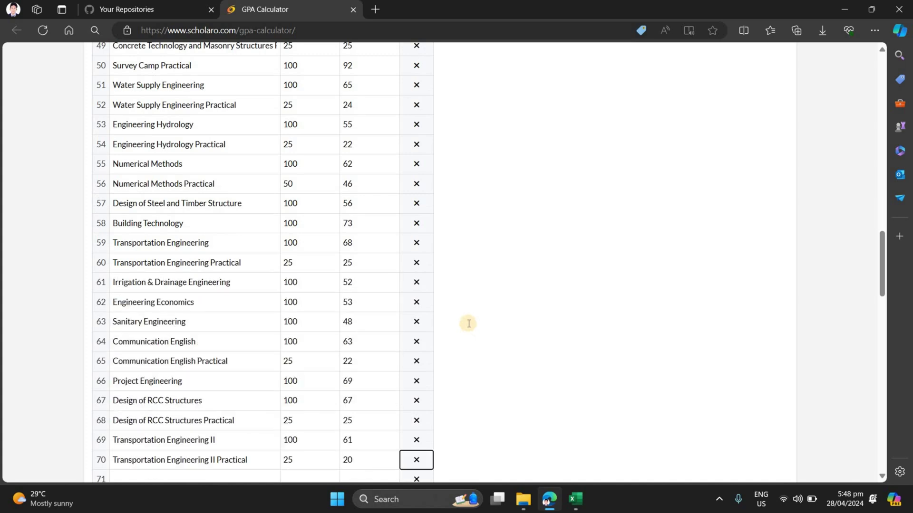
type("\t25\t25\t\tIrrigation & Drainage Engineering\t100\t52\t\tEngineering Economics\t100\t53\t\tSanitary Engineering\t100\t48\t\tCommunication English\t100\t63\t\tCommunication English Practical\t25\t22\t\tProject Engineering\t100\t69\t\tDesign of RCC Structures\t100\t67\t\tDesign of RCC Structures Practical\t25\t25\t\tTransportation Engineering II\t100\t61\t\tTransportation Engineering II Practical\t25\t20\t\tHydropower Engineering\t100\t49\t\tHydropower Engineering Practical\t25\t25\t\tEstimating & Costing\t100\t48\t\tProject I Practical\t50\t46\t\tStructural Dynamics Elective I\t100\t55\t\tStructural Dynamics Elective I Practical\t25\t24\t\tComputational Techniques in Civil Enginee")
scroll(468, 323, "down", 2)
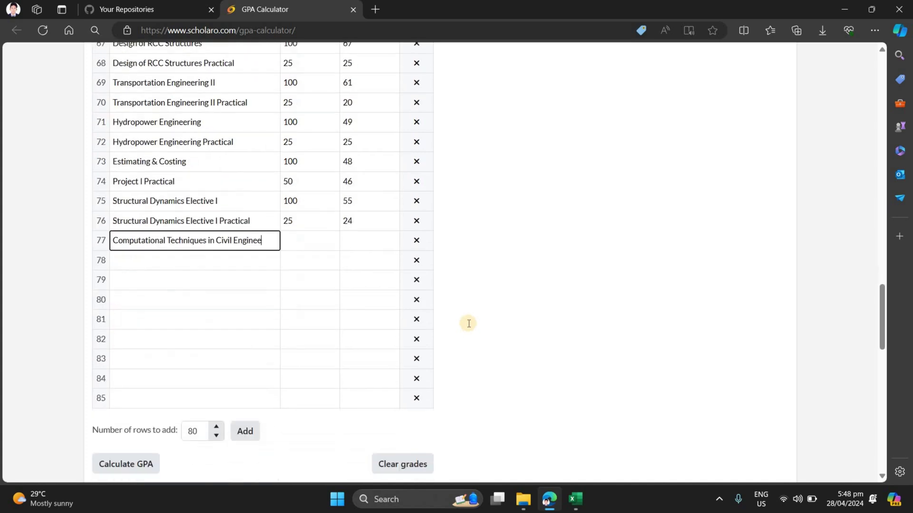
type("ring\t100\t56\t\tEngineering Professional Practice\t50\t40\t\tTechnology Environment & Society\t50\t42\t\tConstruction Management\t100\t76\t\tProject II Practical\t100\t90\t\tDesign of EQ Resistant Structures Elective II\t100\t72\t\tDesign of EQ Resistant Structures Elective II Practical\t25\t21\t\tDisaster Risk Management Elective III\t100\t79\t\tDisaster Risk Management Elective III Practical\t25\t22")
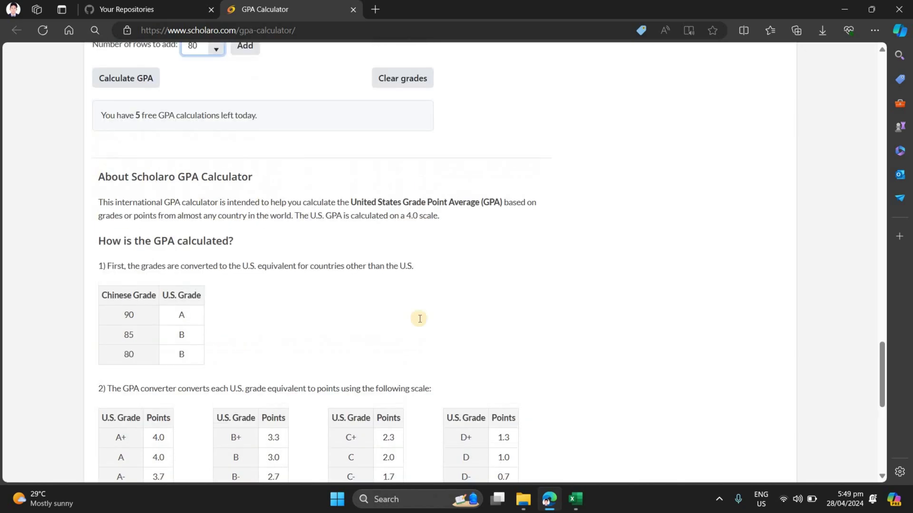
scroll(464, 315, "up", 1)
scroll(479, 314, "up", 5)
scroll(487, 317, "up", 6)
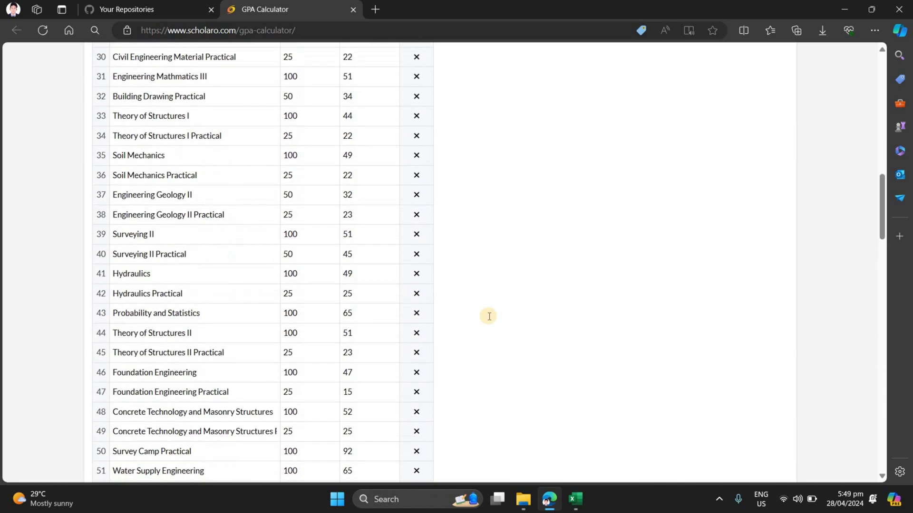
scroll(487, 316, "up", 8)
scroll(495, 291, "up", 3)
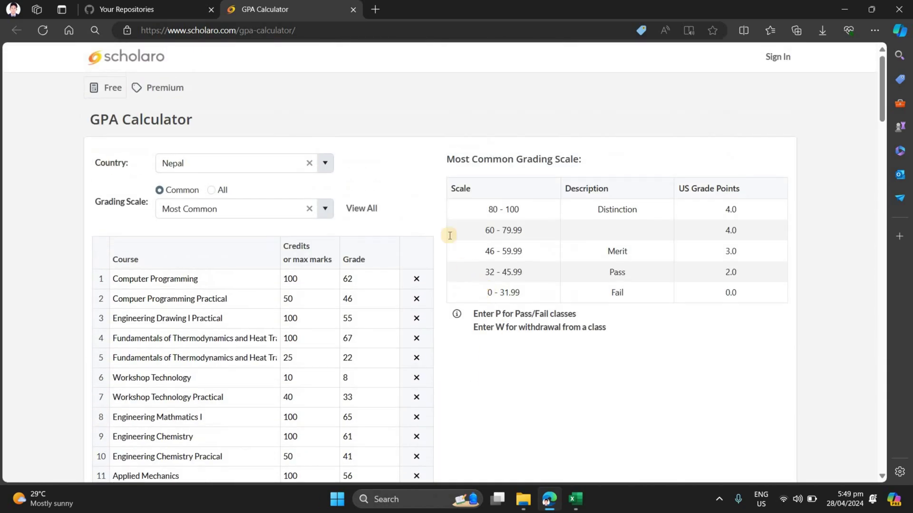
scroll(450, 250, "down", 3)
scroll(457, 273, "down", 9)
scroll(457, 273, "down", 5)
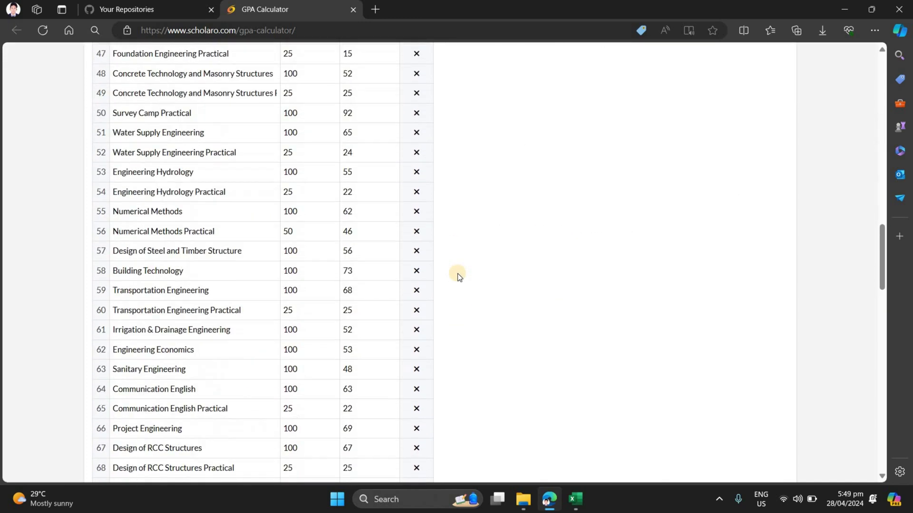
scroll(458, 273, "down", 5)
scroll(457, 272, "down", 4)
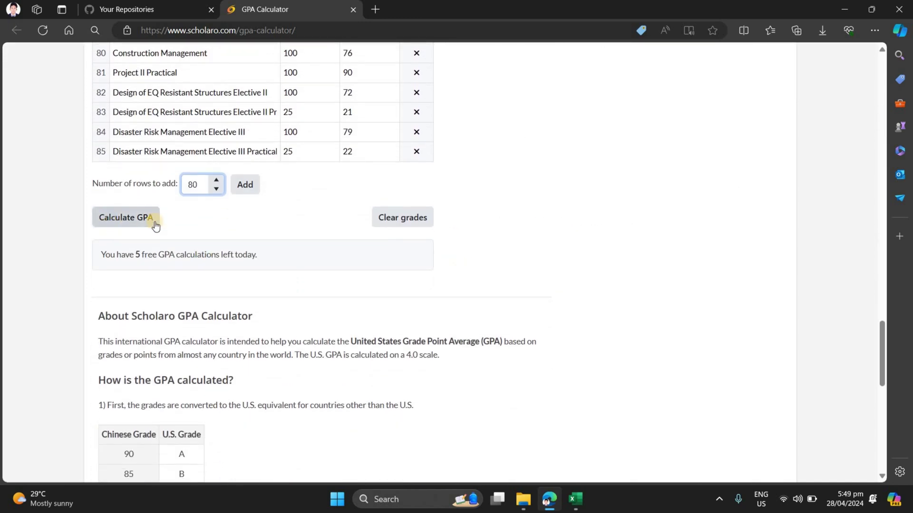
Calculate the GPA for all 85 entered courses.
left_click(126, 223)
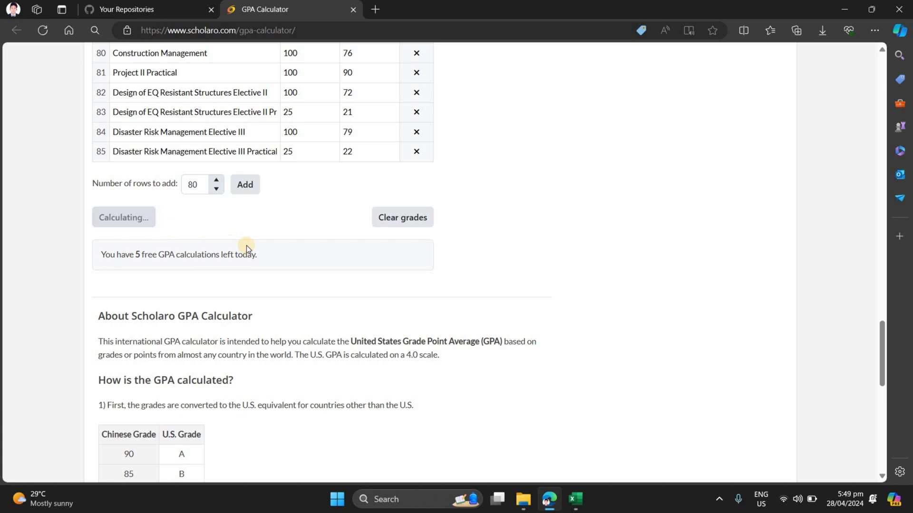
scroll(453, 263, "up", 5)
scroll(454, 262, "up", 3)
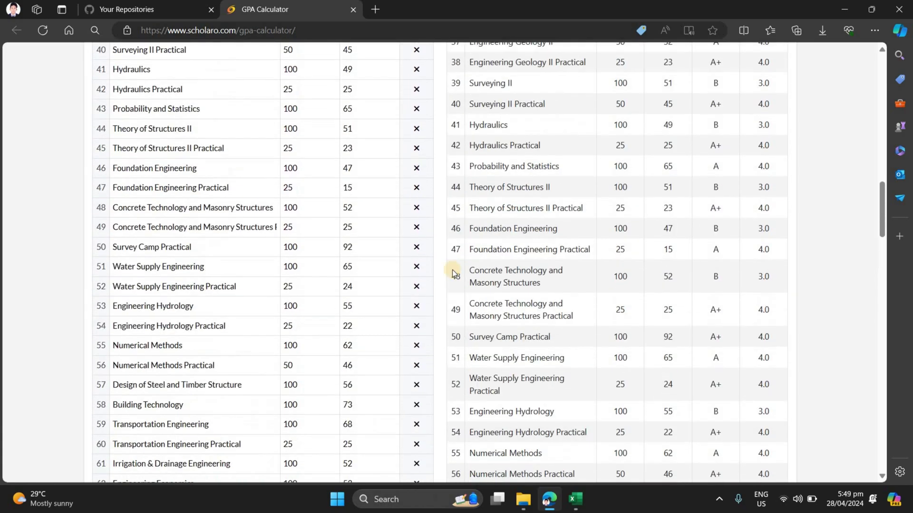
scroll(499, 267, "up", 3)
scroll(571, 250, "up", 4)
scroll(642, 245, "up", 5)
scroll(654, 247, "up", 3)
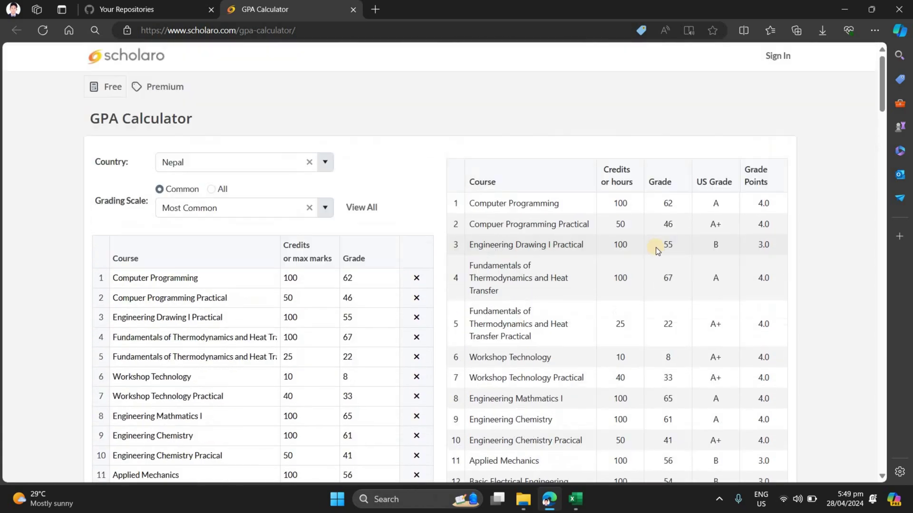
scroll(655, 248, "down", 3)
scroll(660, 257, "down", 3)
scroll(664, 266, "down", 5)
scroll(665, 266, "down", 5)
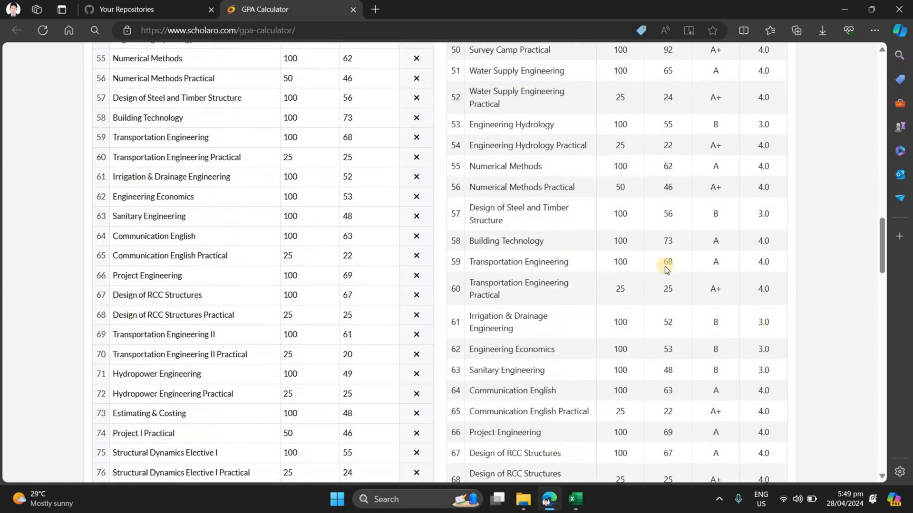
scroll(665, 266, "down", 6)
scroll(664, 266, "down", 3)
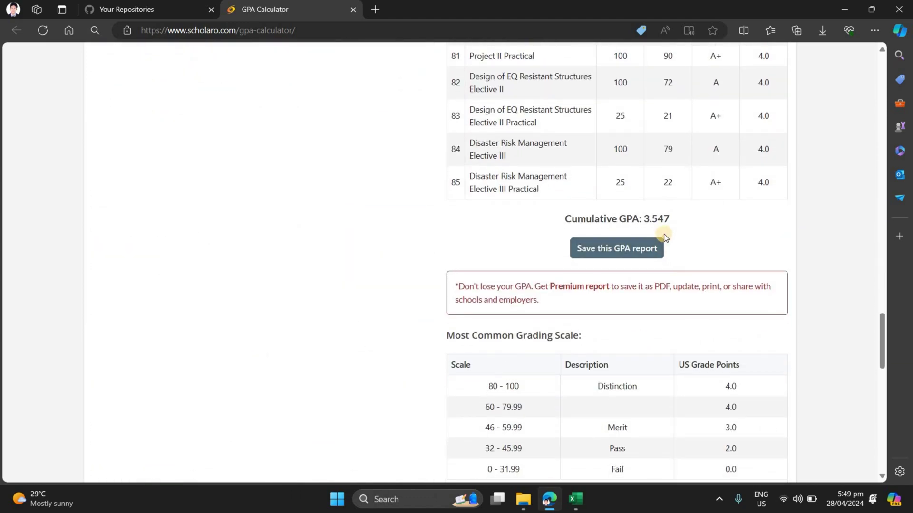
scroll(688, 274, "up", 3)
scroll(687, 274, "up", 3)
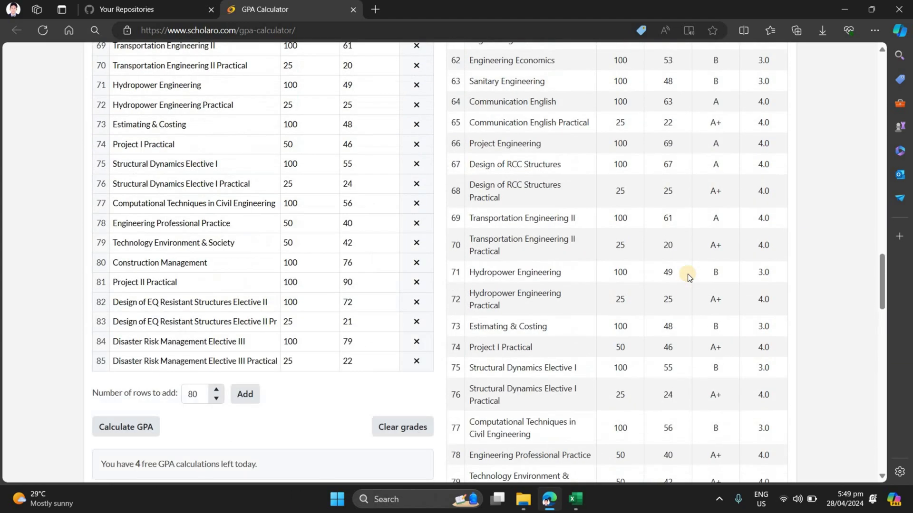
scroll(687, 273, "up", 5)
scroll(687, 273, "up", 4)
scroll(688, 274, "up", 5)
scroll(688, 274, "up", 4)
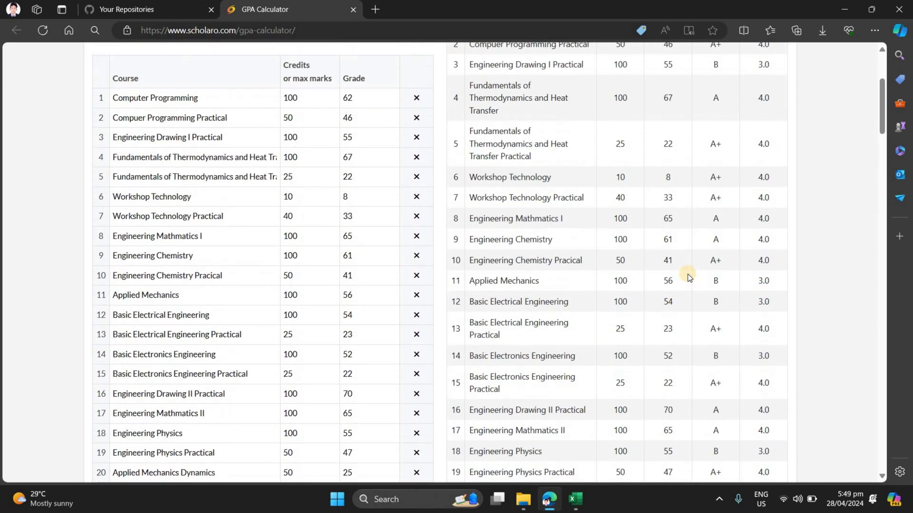
scroll(687, 273, "up", 3)
scroll(698, 303, "down", 4)
scroll(698, 303, "down", 8)
scroll(699, 317, "down", 5)
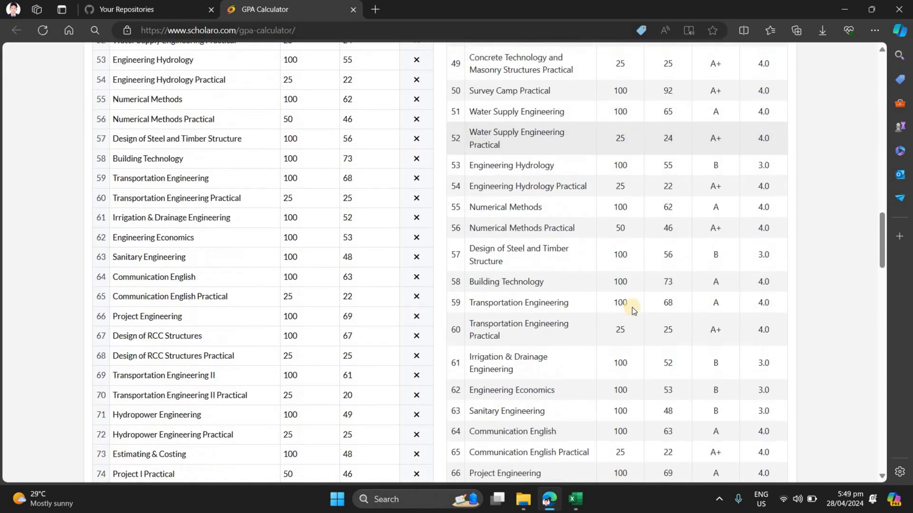
scroll(632, 307, "down", 3)
scroll(609, 300, "down", 3)
scroll(610, 300, "down", 3)
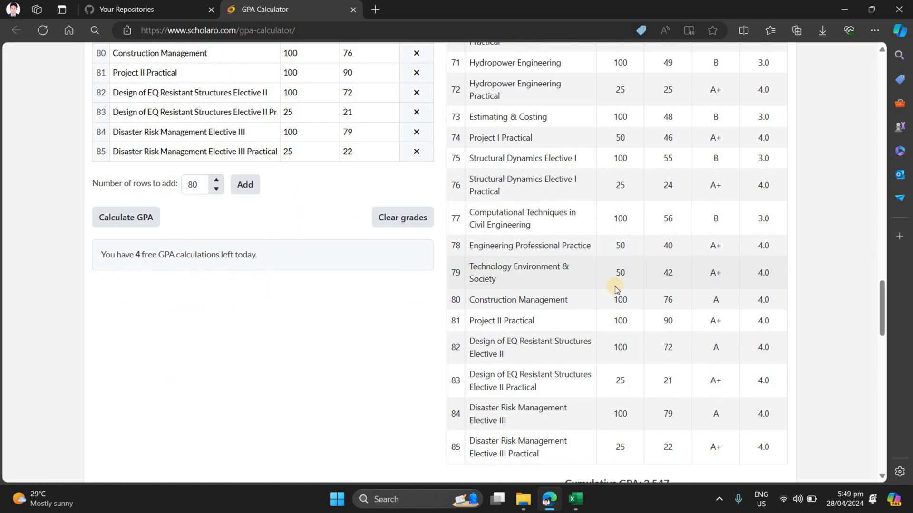
scroll(615, 285, "down", 3)
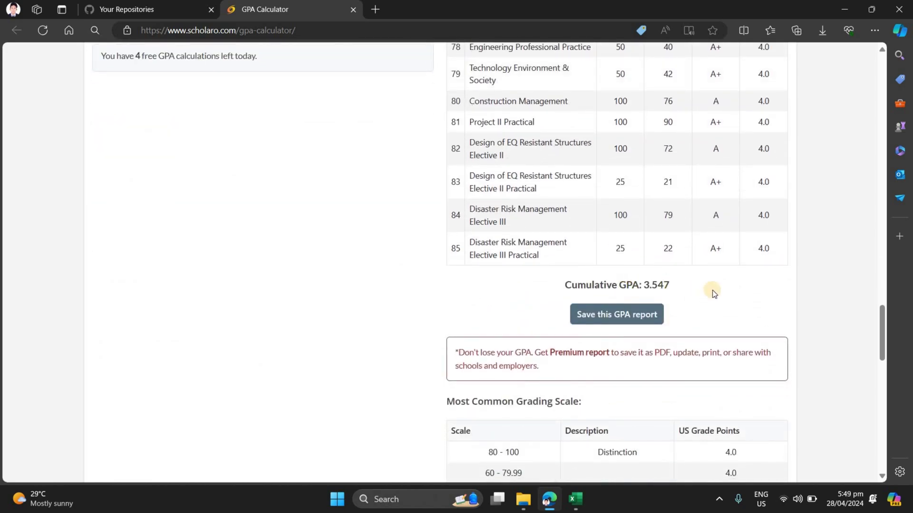
scroll(713, 292, "up", 1)
scroll(714, 292, "up", 5)
scroll(712, 292, "up", 5)
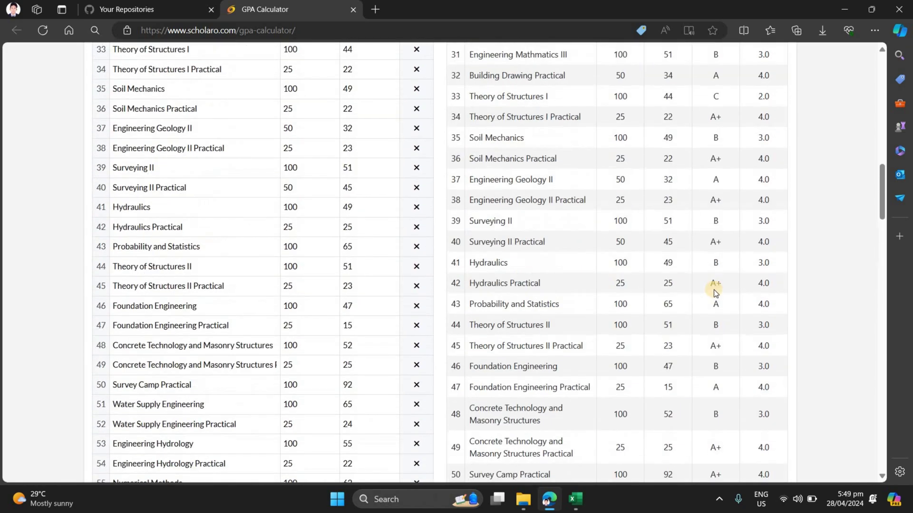
scroll(714, 292, "up", 5)
scroll(714, 289, "up", 2)
scroll(714, 290, "down", 1)
scroll(712, 288, "down", 5)
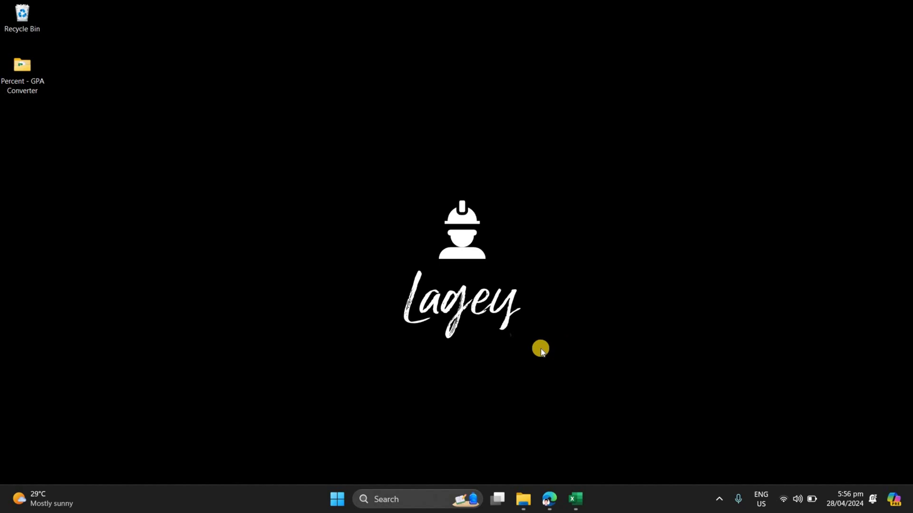
Open the Percent---GPA-Converter GitHub repository and view its download-as-ZIP option.
left_click(548, 500)
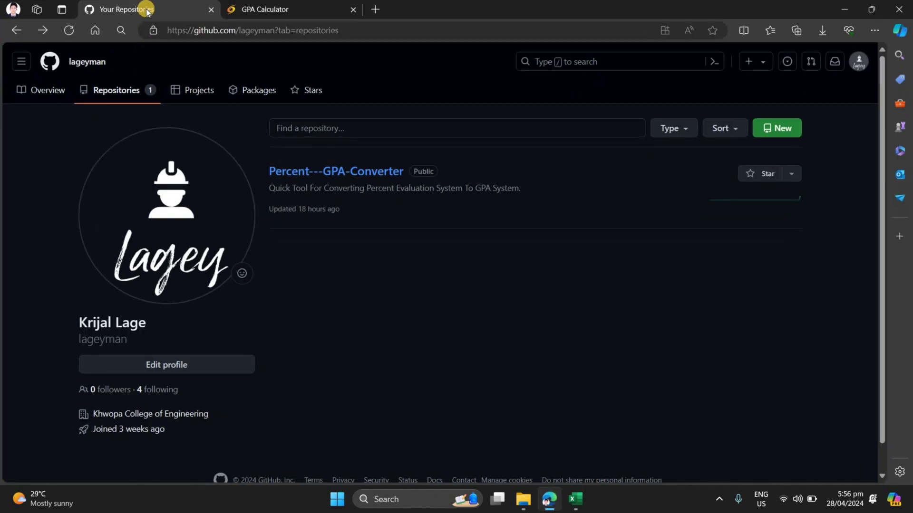
left_click(318, 171)
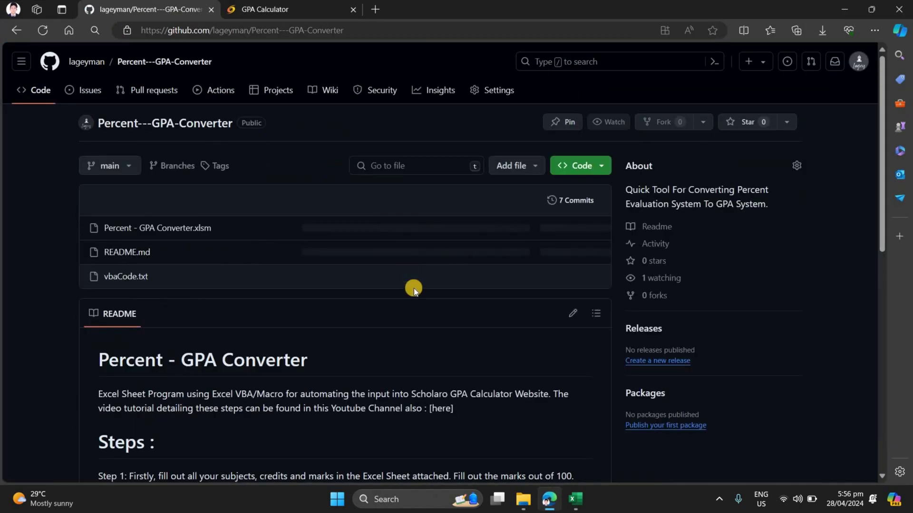
scroll(441, 271, "down", 2)
scroll(471, 258, "up", 2)
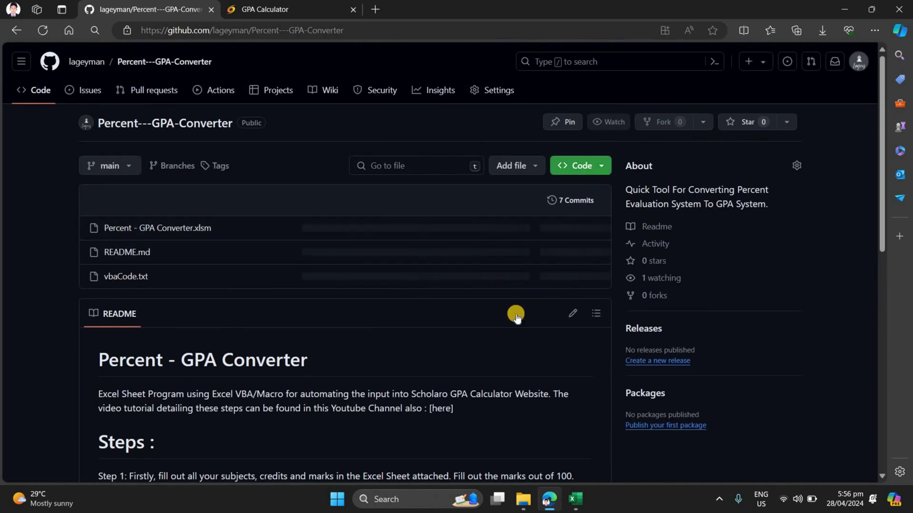
left_click(581, 166)
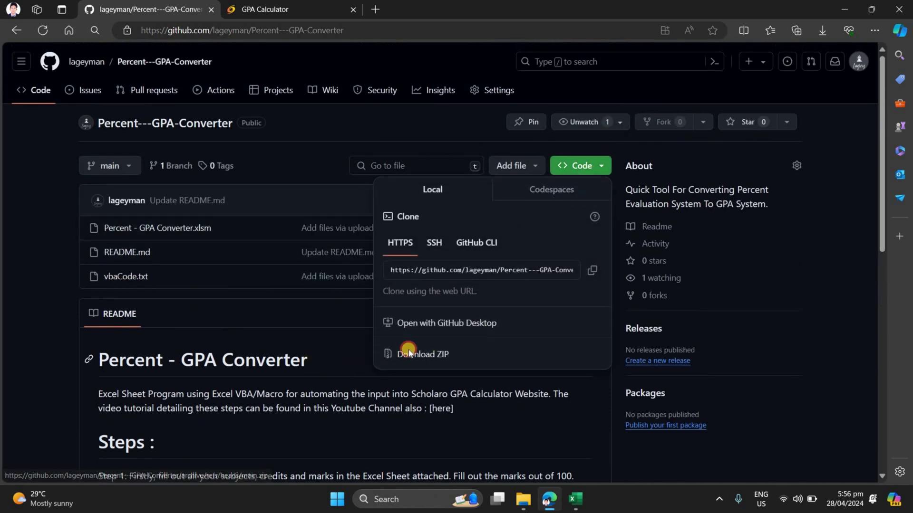
left_click(408, 351)
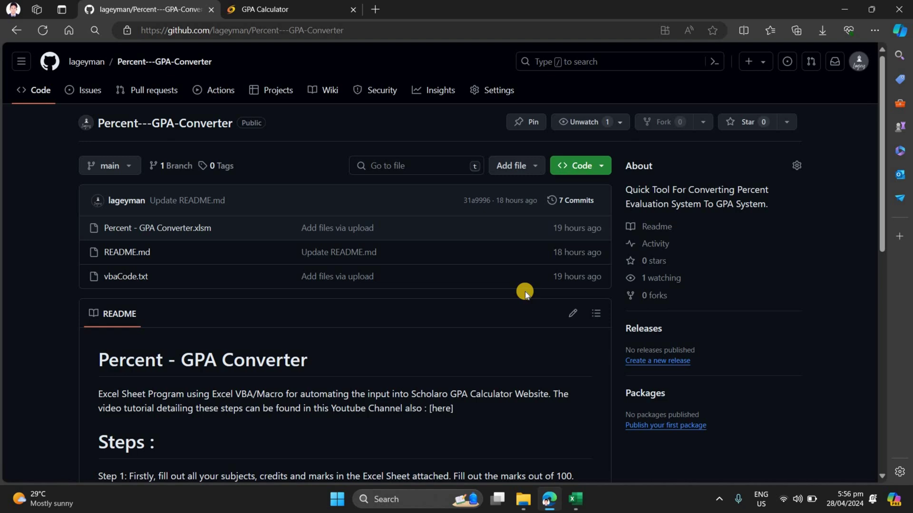
scroll(525, 292, "down", 2)
scroll(547, 244, "down", 1)
scroll(537, 227, "up", 3)
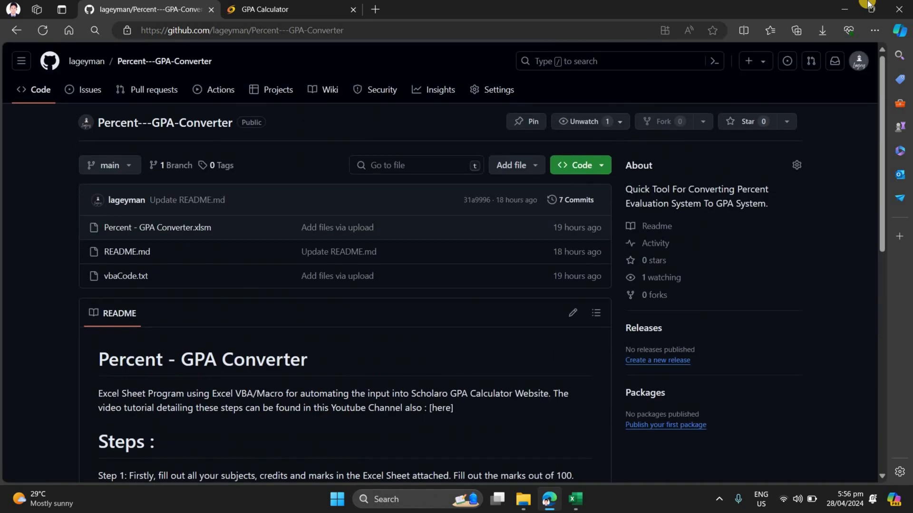
Show the desktop with Win+D, leaving the Percent - GPA Converter folder in view.
key("super+d")
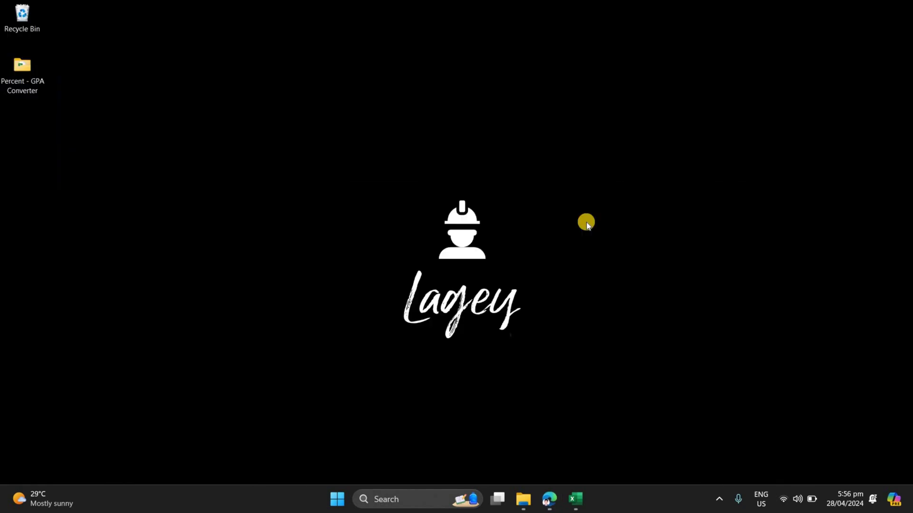